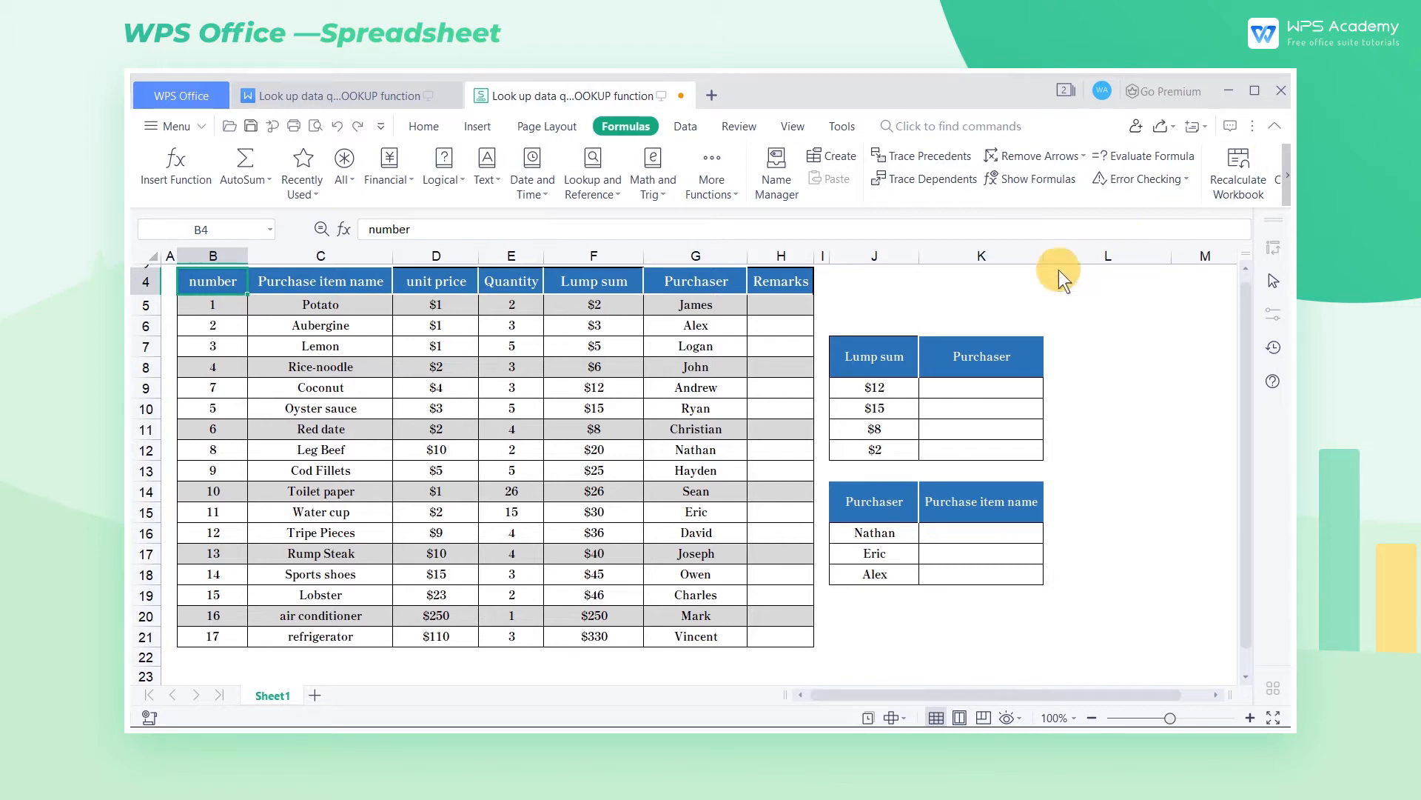
- Insert the LOOKUP function, found by searching for "look", into cell K9 for the first lump sum's purchaser
left_click(901, 386)
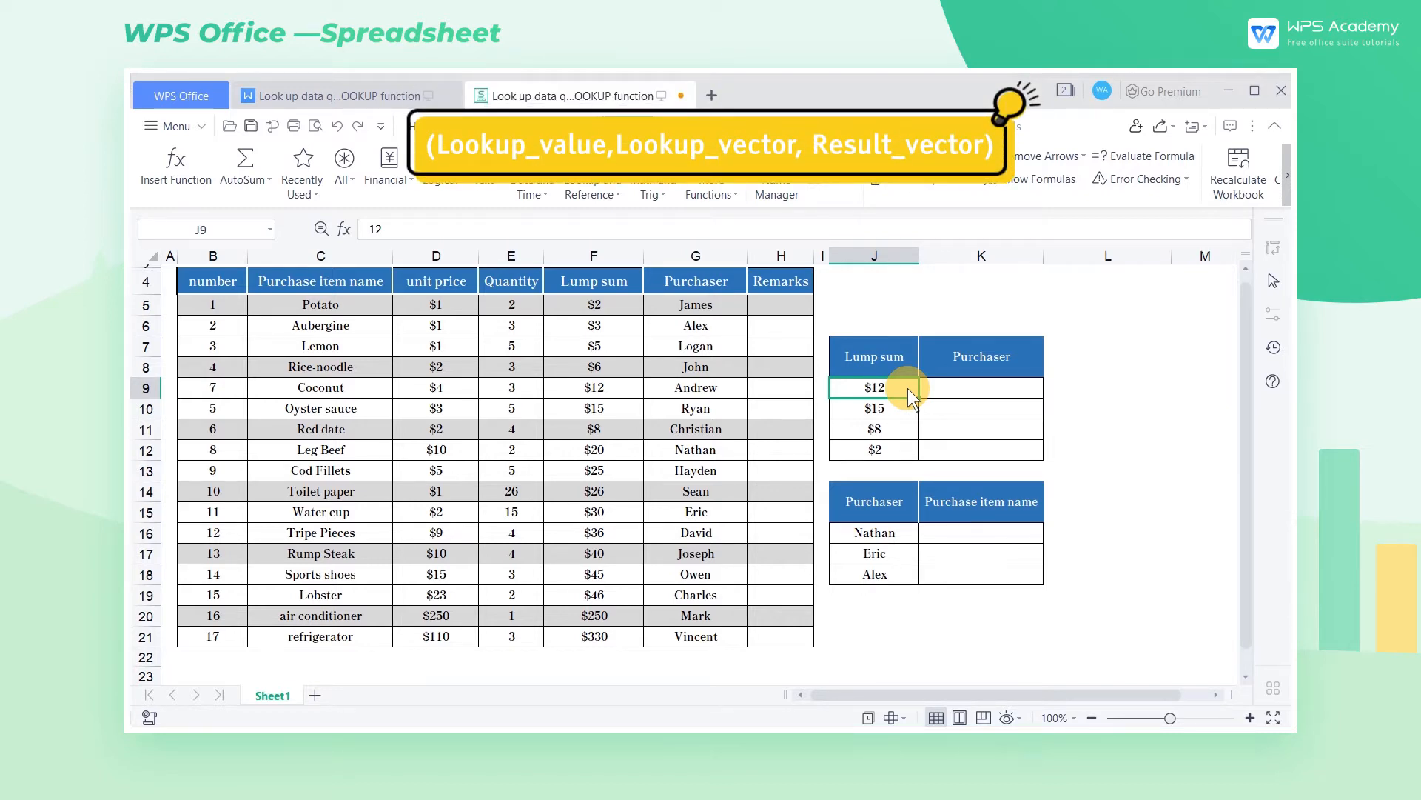
left_click(952, 391)
left_click(626, 127)
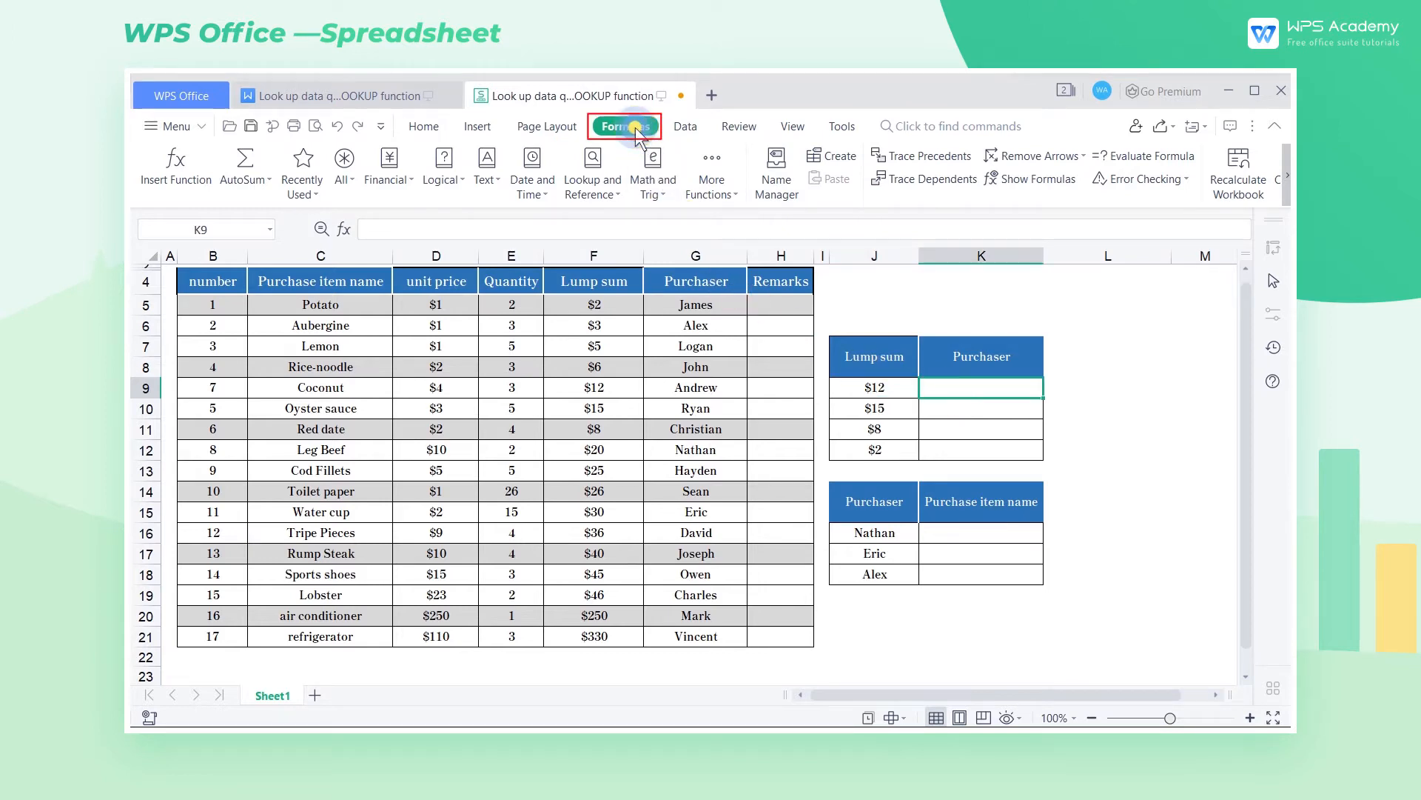
left_click(181, 170)
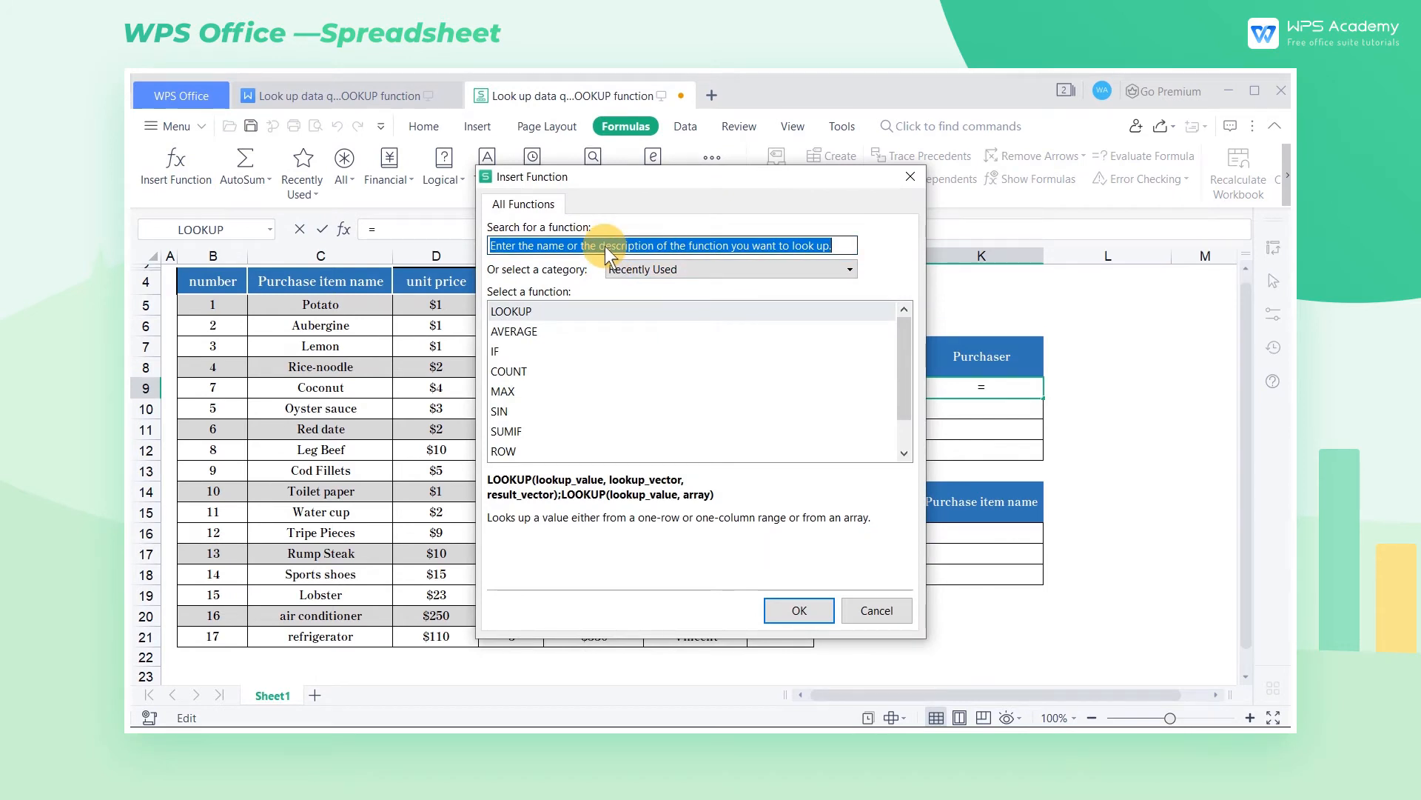
type("loo")
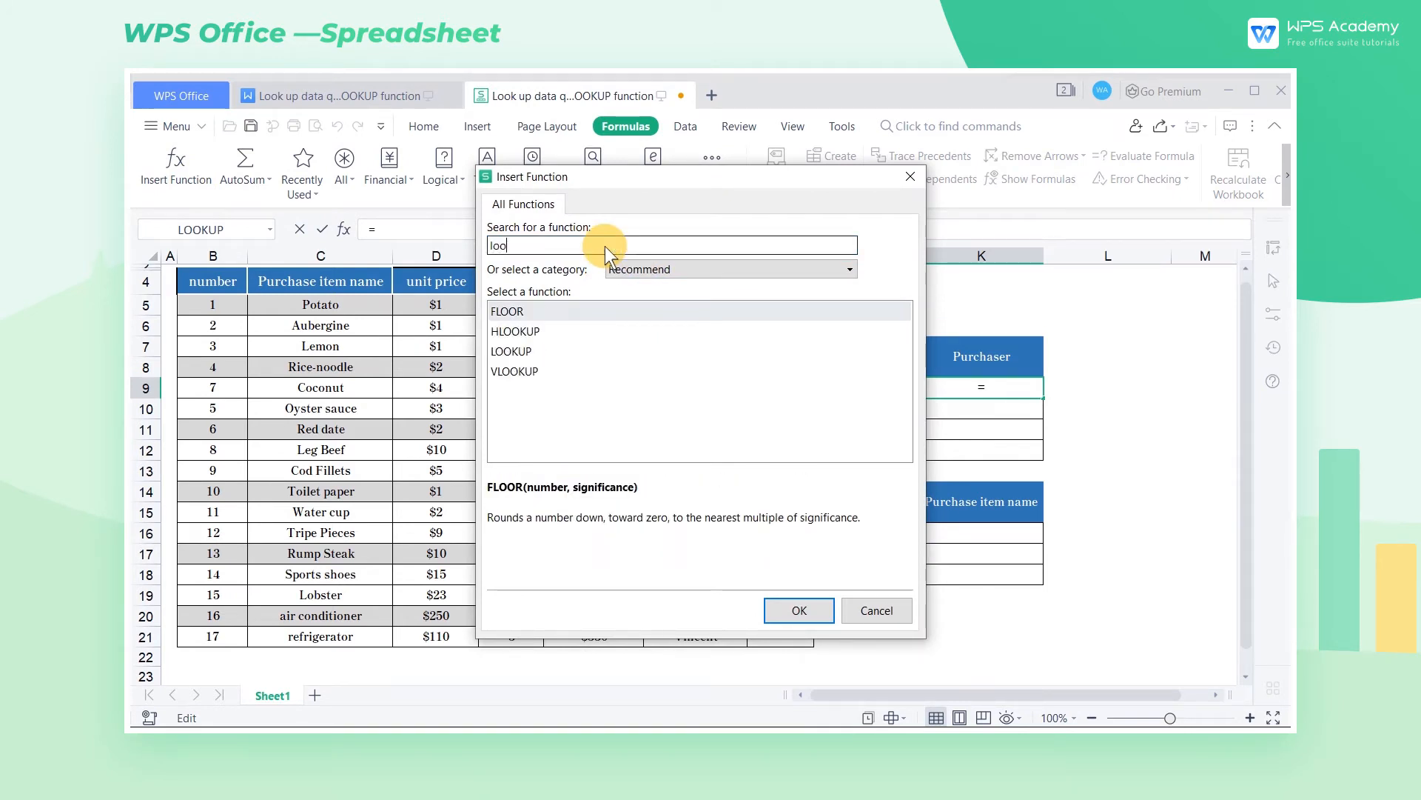
type("k")
left_click(584, 332)
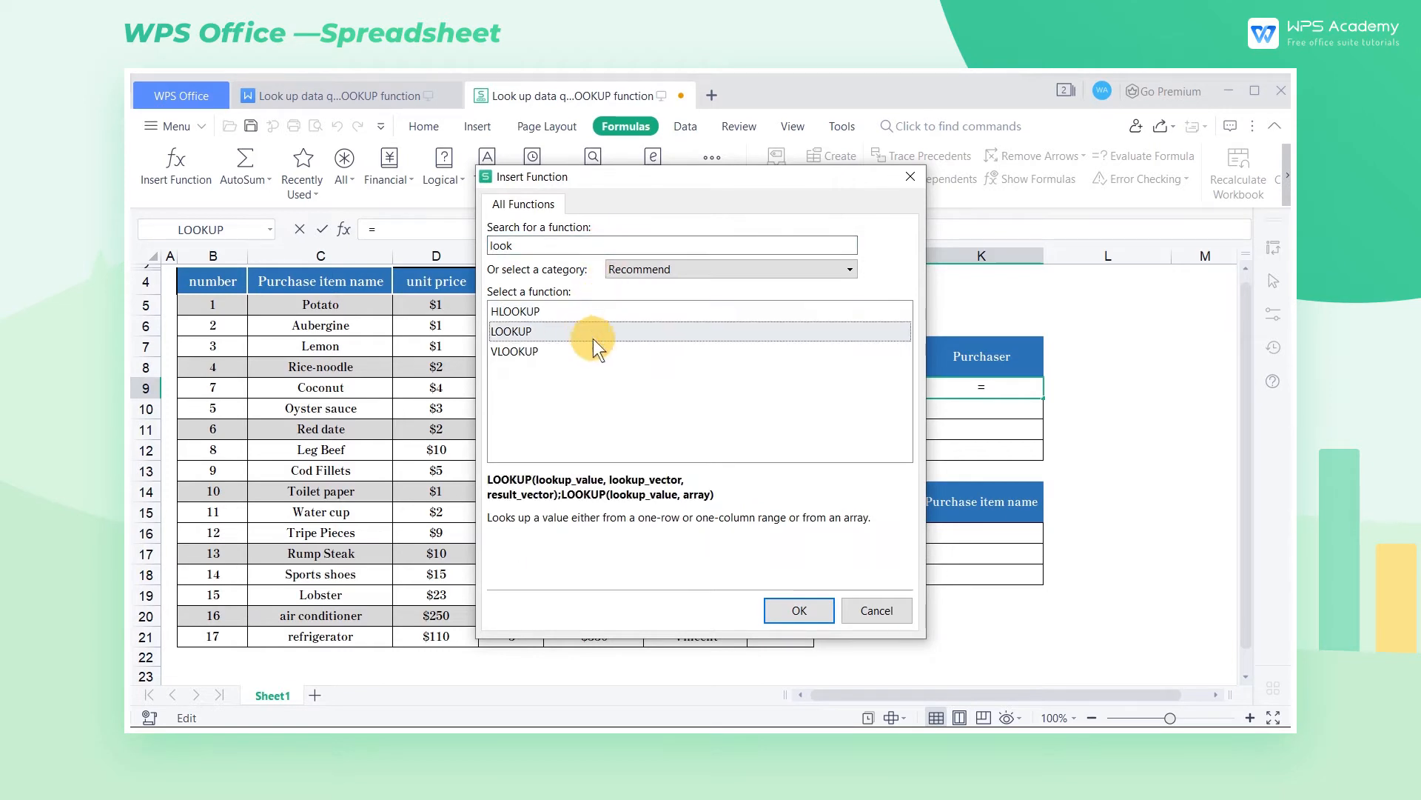
left_click(794, 611)
left_click_drag(777, 305, 812, 168)
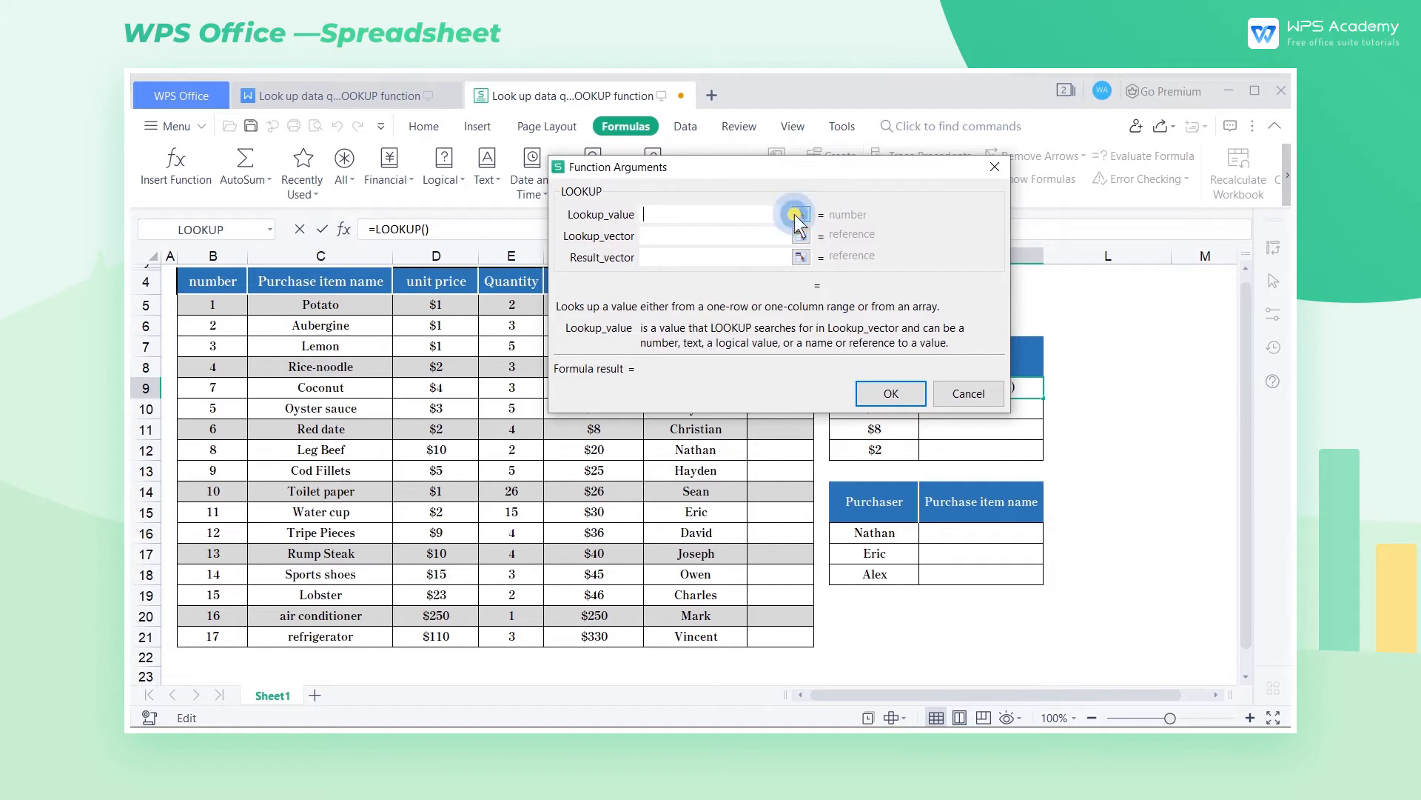
- Set the LOOKUP arguments Lookup_value to J9 and Lookup_vector to F5:F21
left_click(795, 214)
left_click(889, 390)
left_click(999, 188)
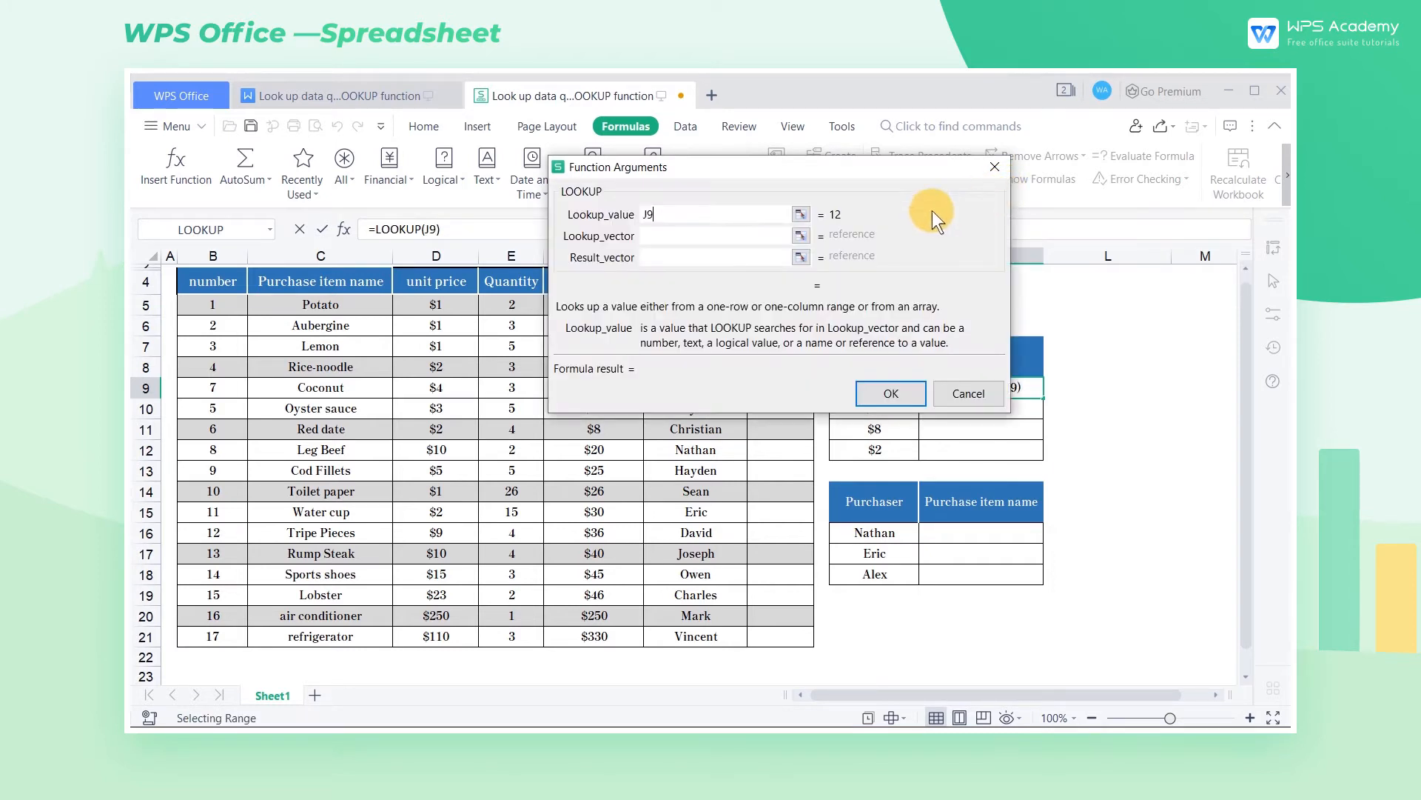
left_click(753, 230)
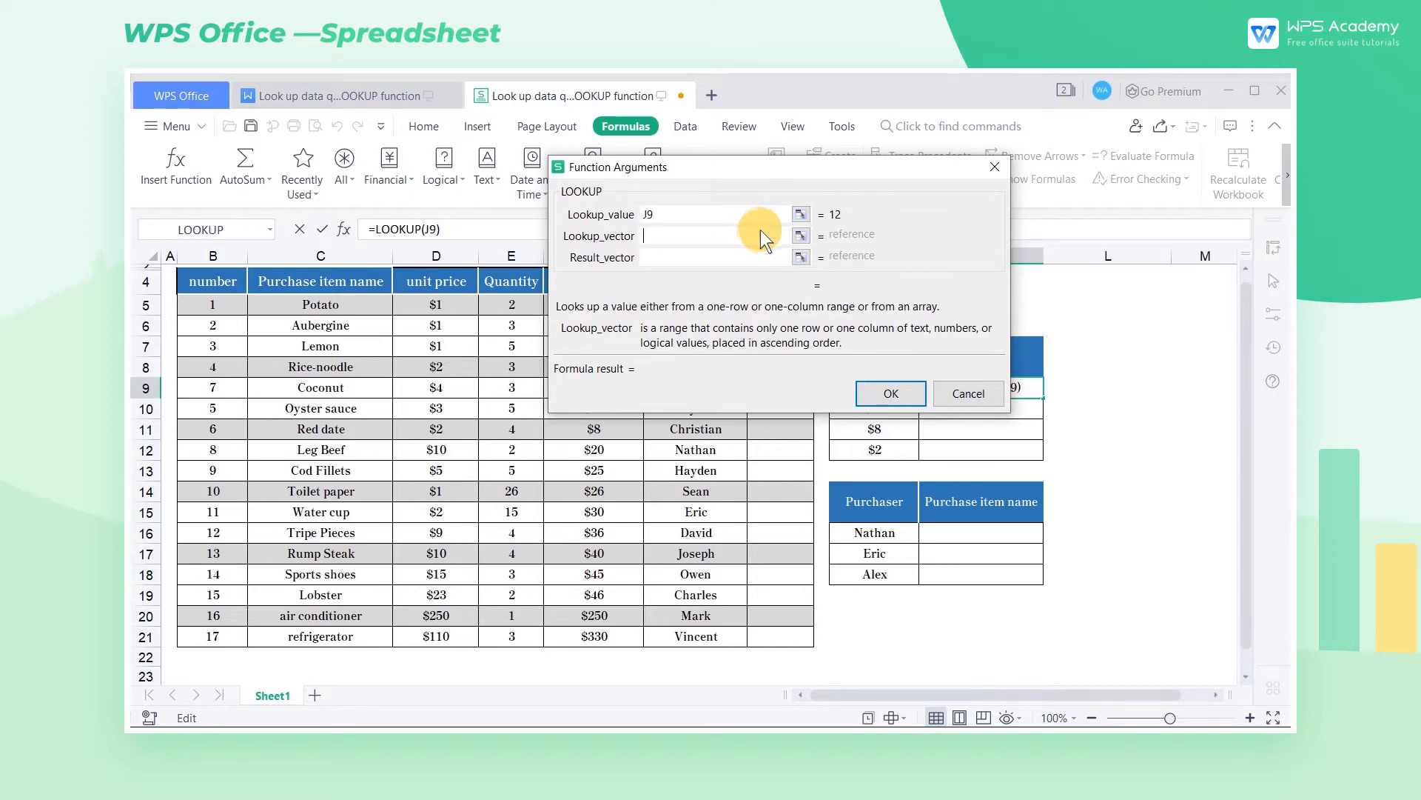
left_click(801, 235)
left_click_drag(603, 312, 566, 640)
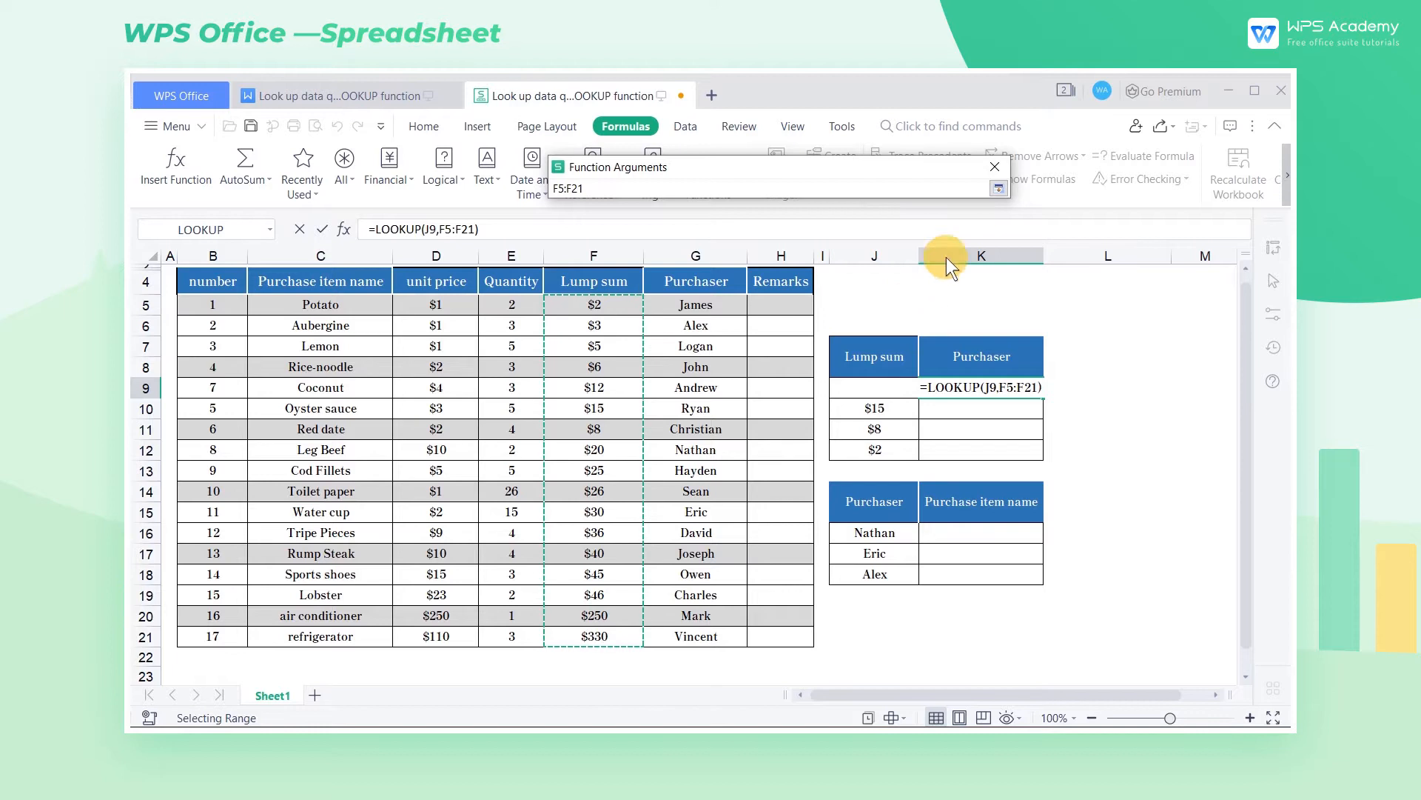
left_click(999, 190)
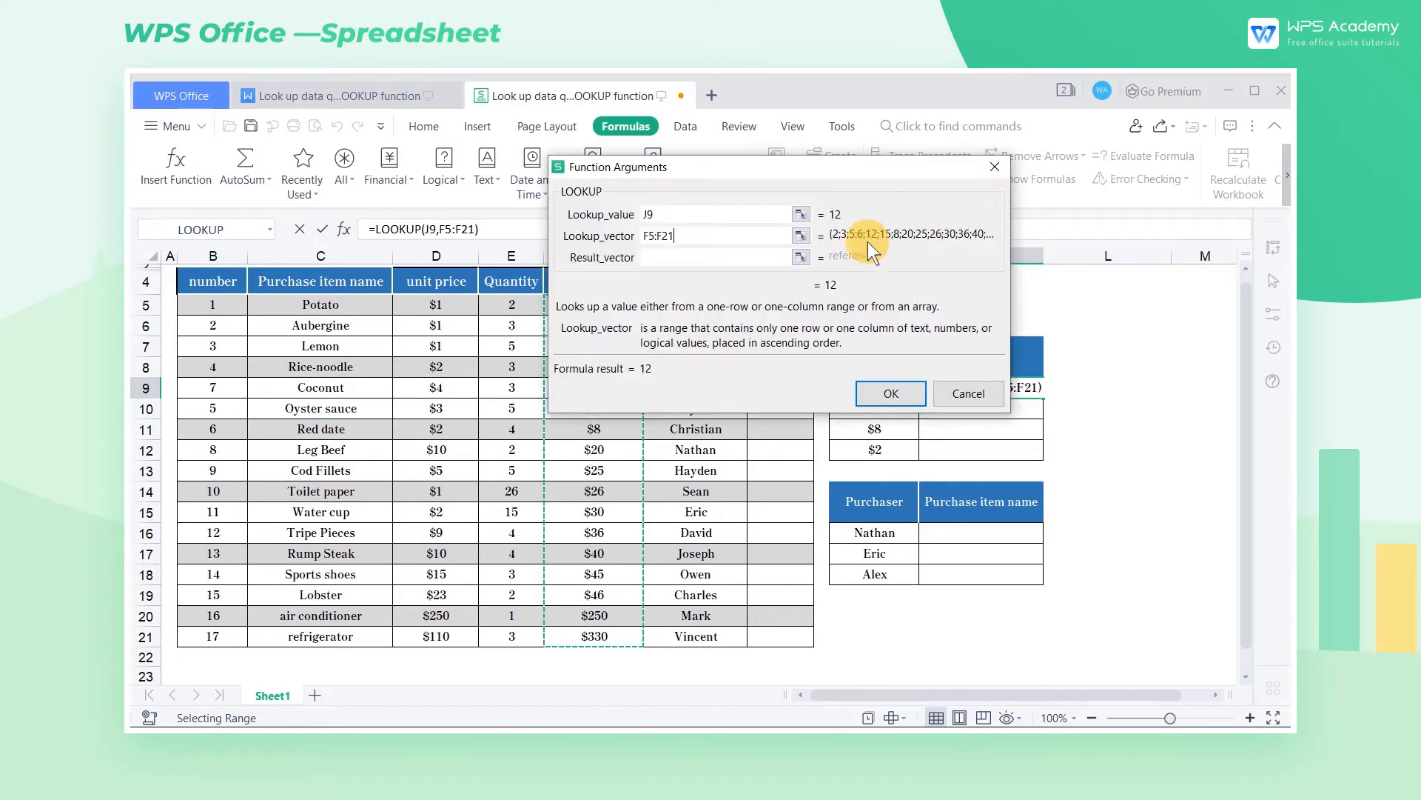
- Set the LOOKUP Result_vector to the purchaser range G5:G21 and confirm the function
left_click(773, 257)
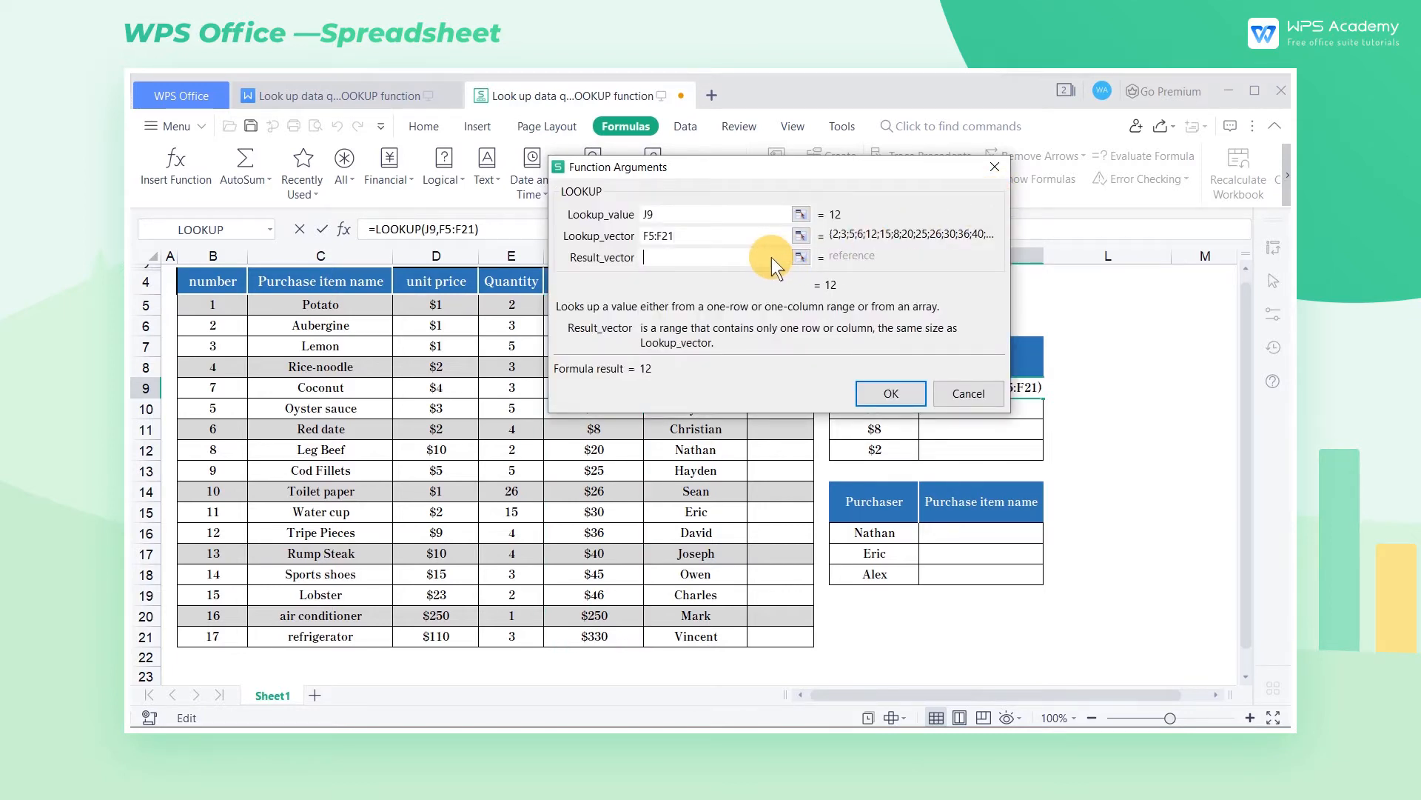
left_click(799, 257)
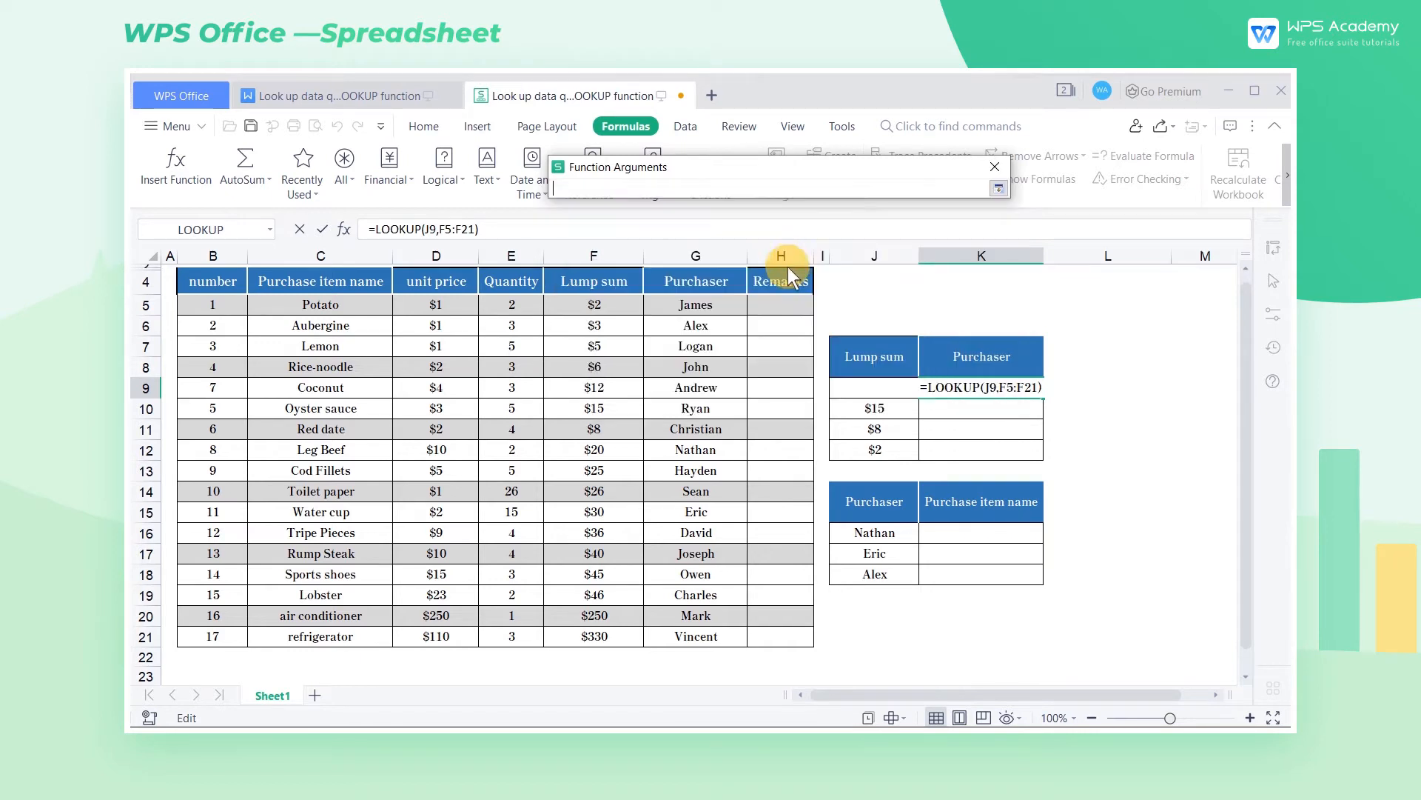
left_click_drag(726, 305, 682, 636)
left_click(998, 190)
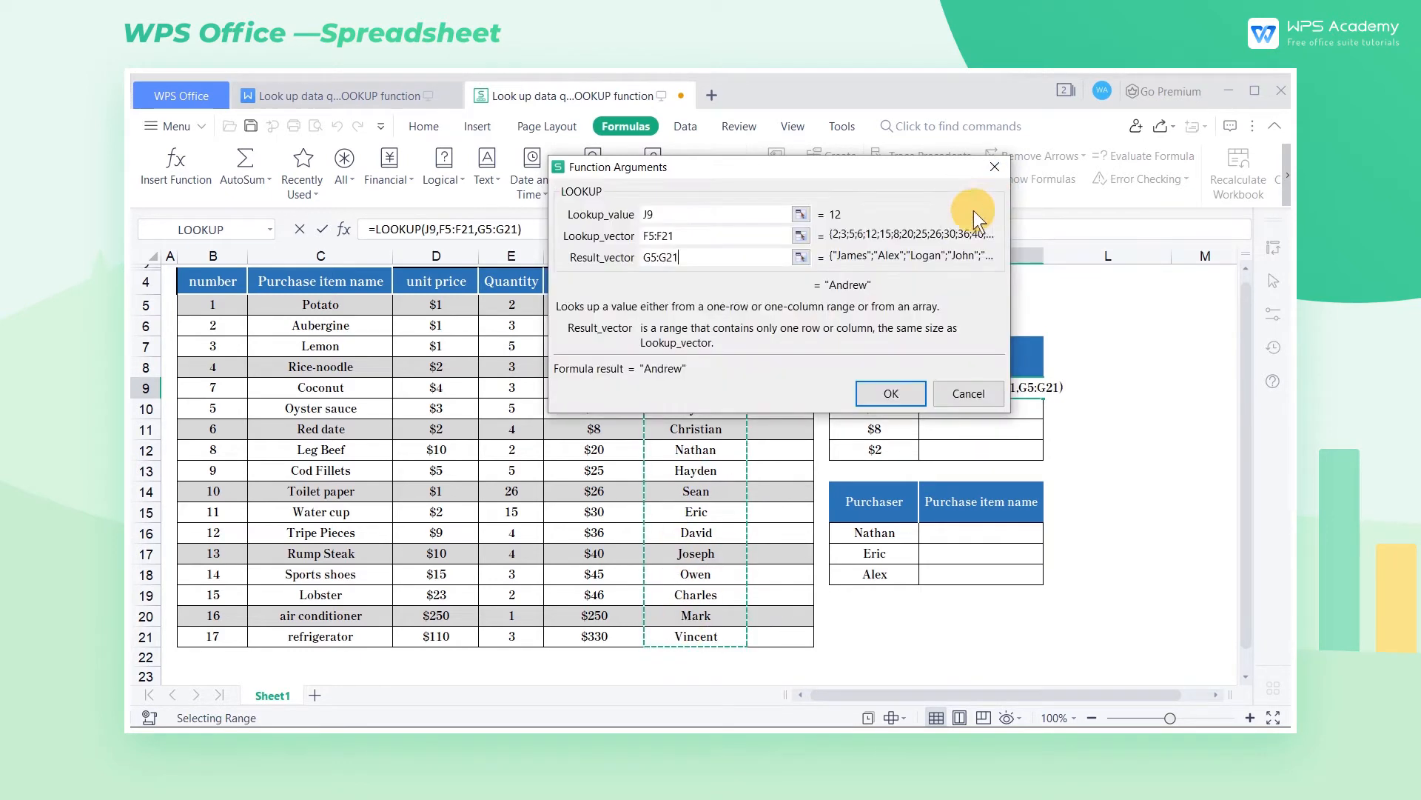
left_click(904, 389)
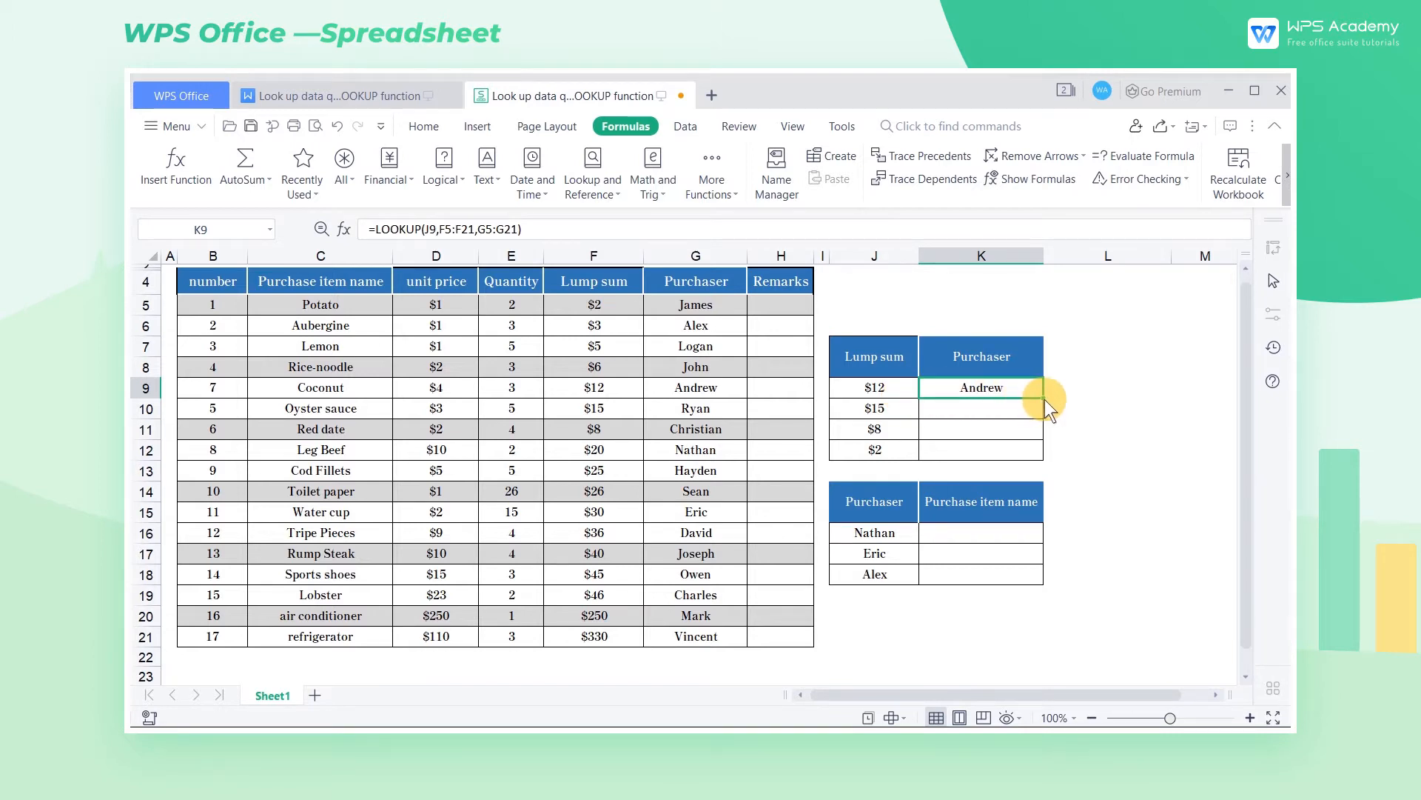
- Fill the K9 lookup formula down to K11 and check the results against the source table
left_click_drag(1045, 399, 1024, 441)
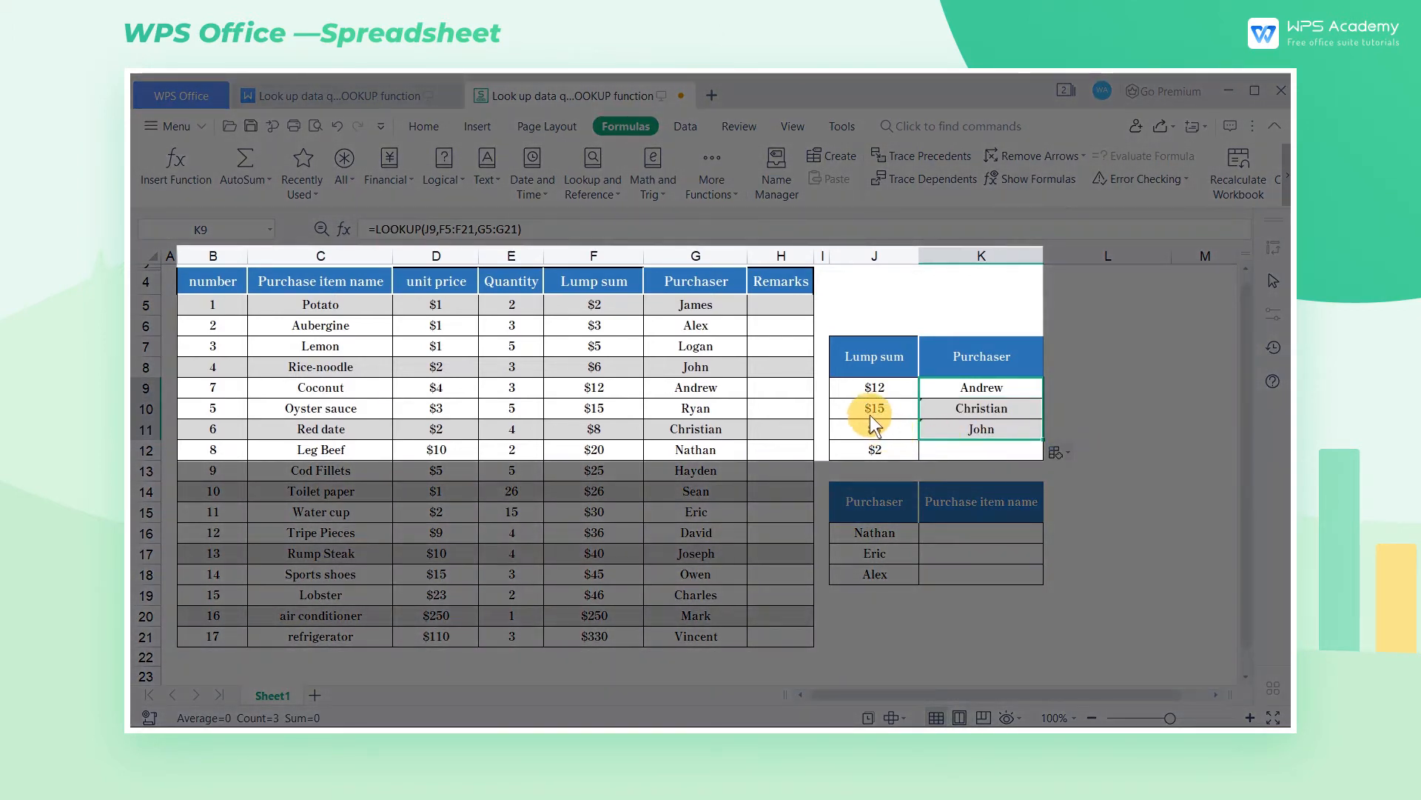
left_click_drag(870, 414, 949, 432)
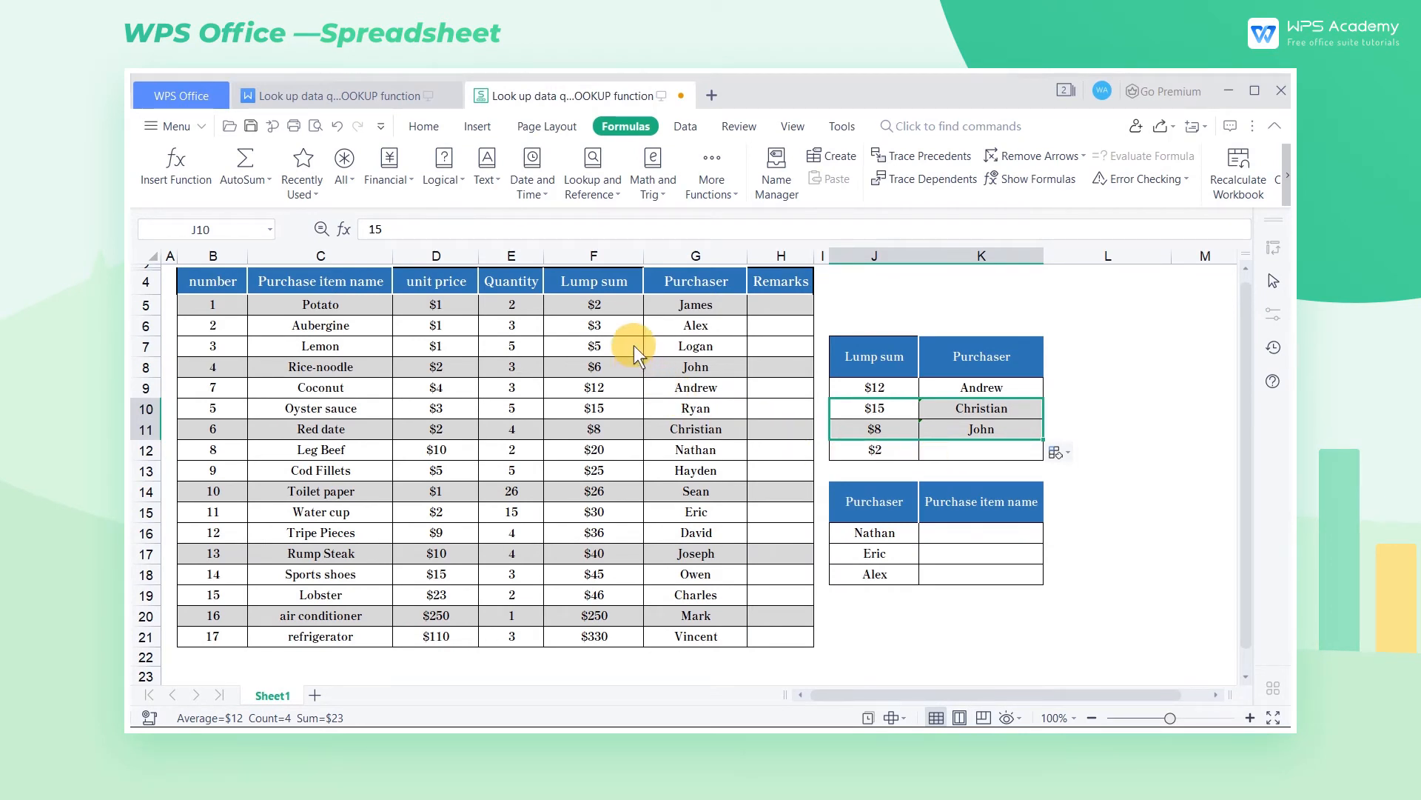
- Sort the Lump sum values F5:F21 in ascending order, expanding the selection to the adjacent data, and recheck J10:K11
left_click_drag(616, 310, 608, 629)
left_click(423, 126)
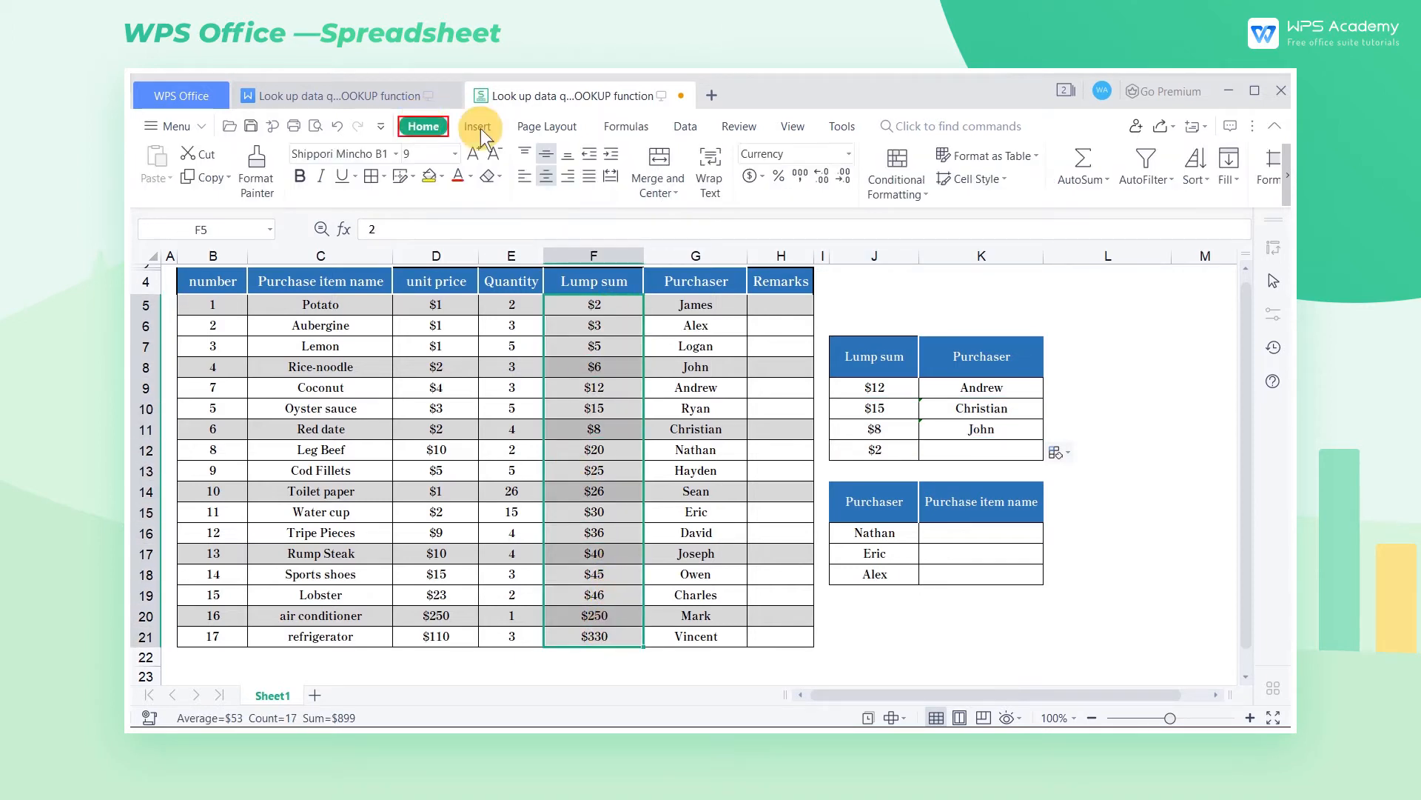
left_click(1192, 184)
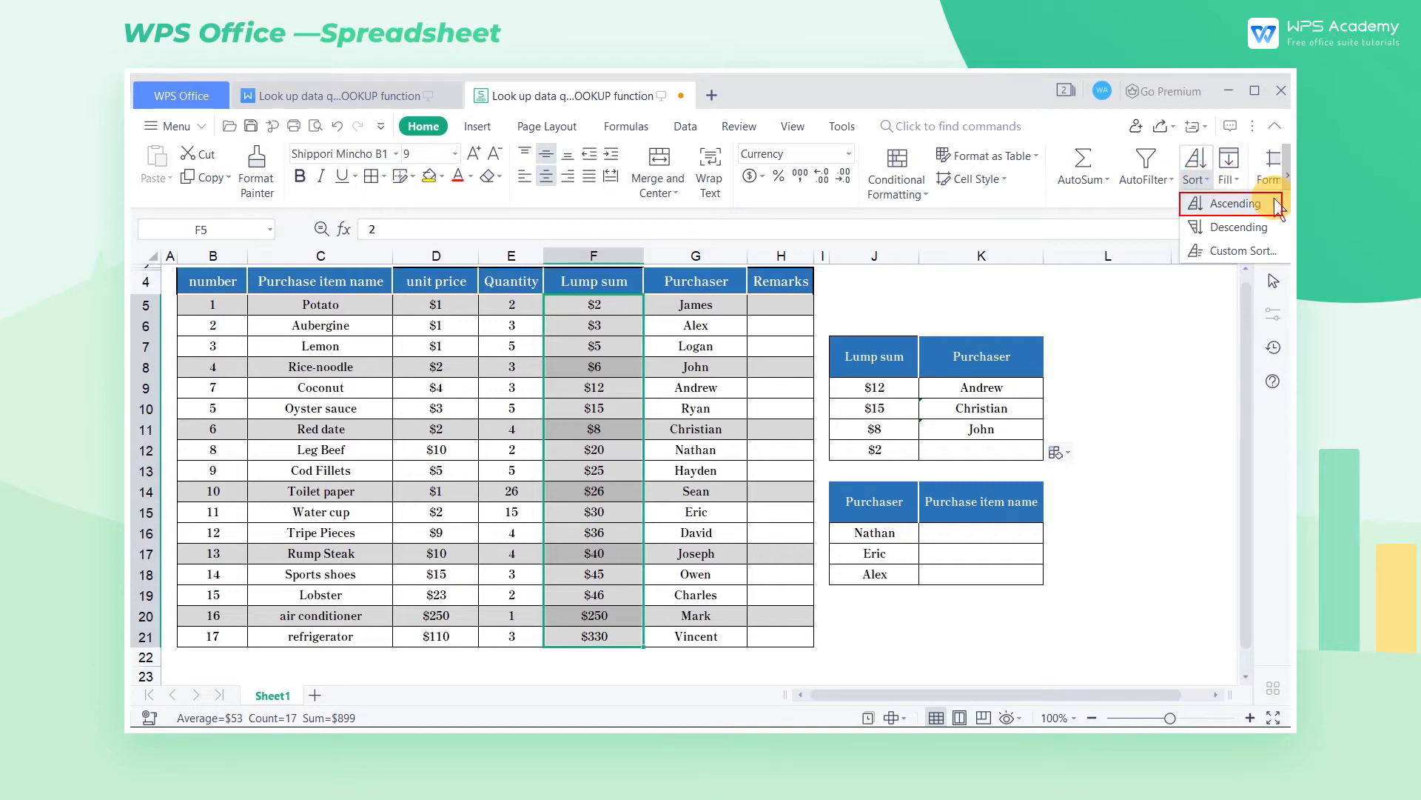
left_click(1236, 203)
left_click(711, 470)
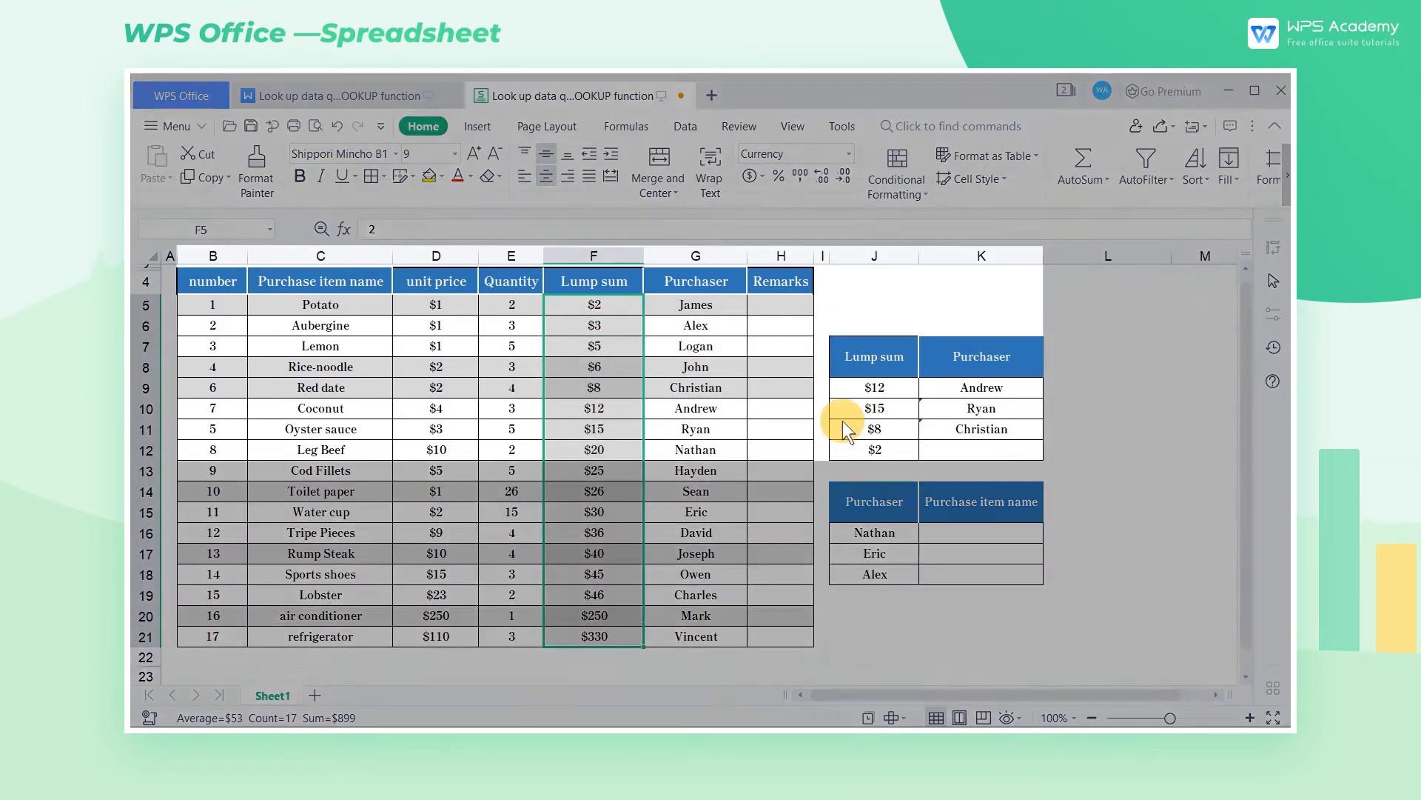
left_click(891, 414)
left_click_drag(892, 418, 953, 428)
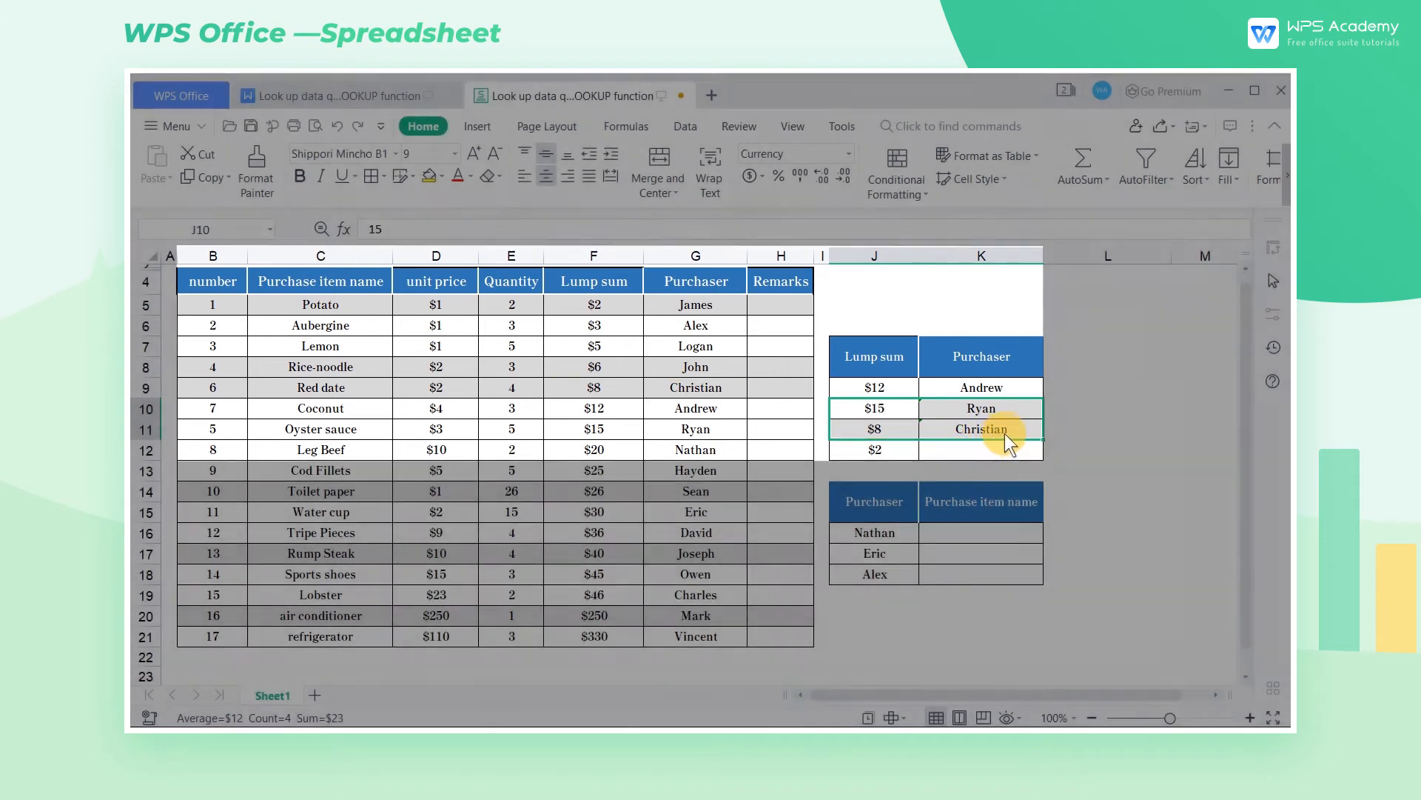
- Extend the lookup formula from K11 down to K12
left_click(1014, 432)
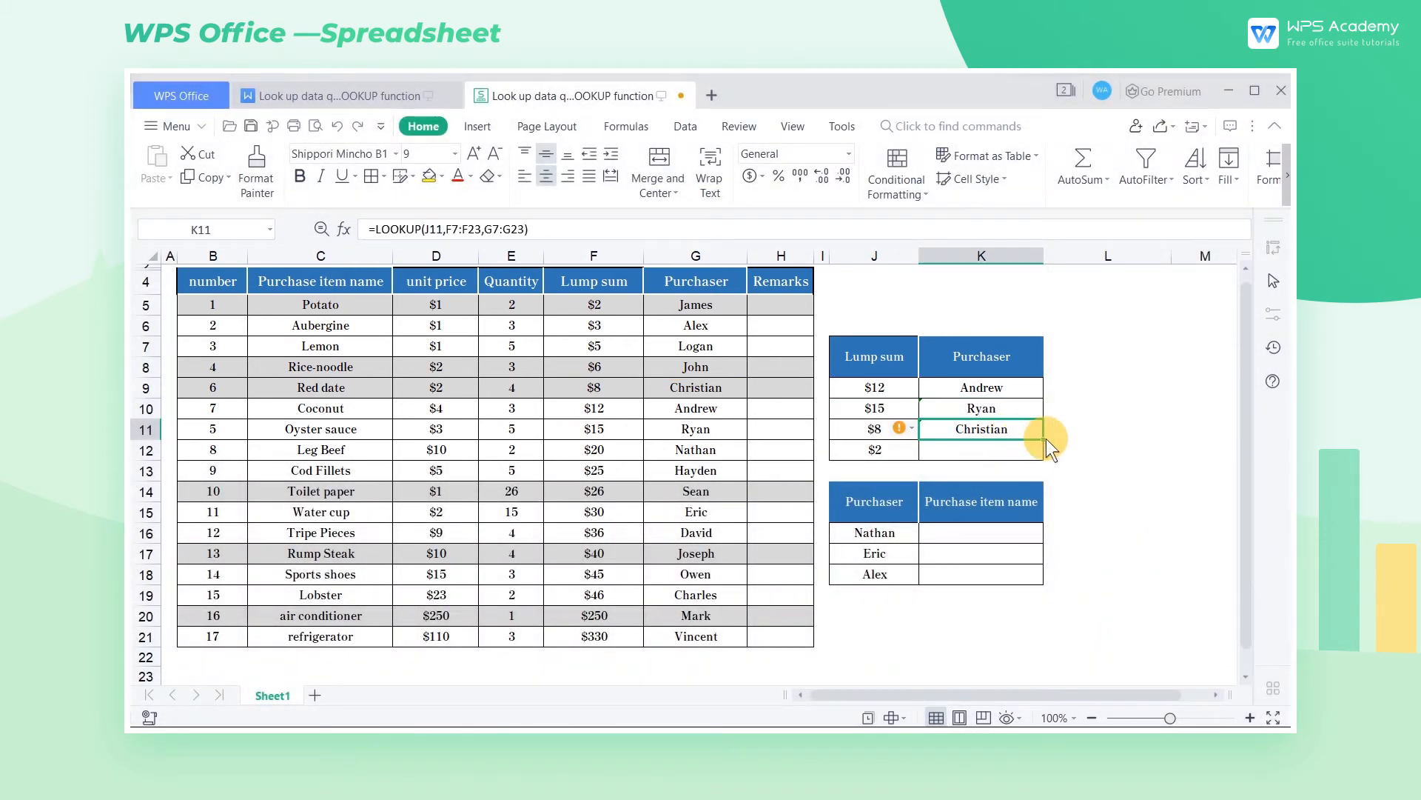
left_click_drag(1046, 439, 1035, 459)
left_click(1033, 457)
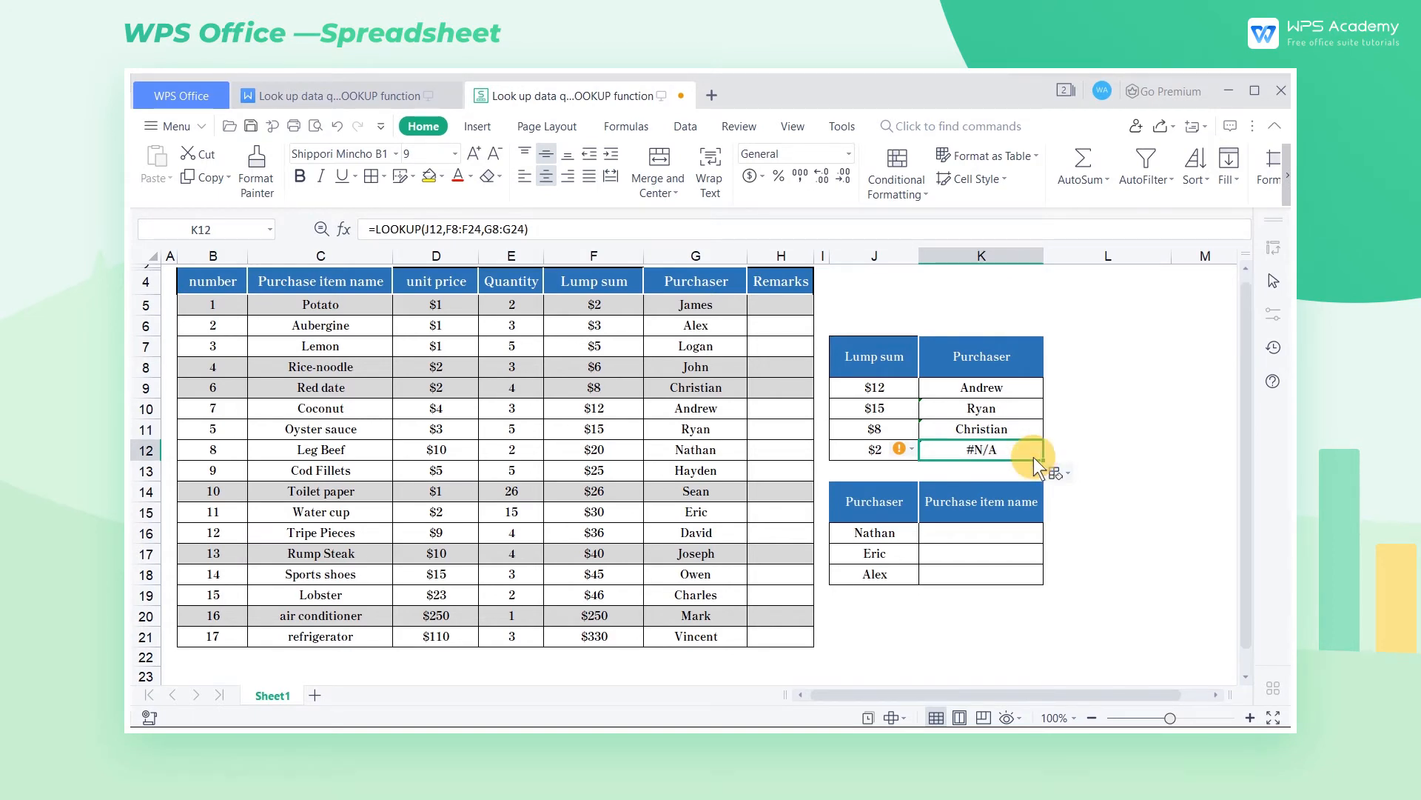
- Make the K9 lookup ranges absolute as $F$5:$F$21 and $G$5:$G$21, and fill the formula down to K12
left_click(1012, 391)
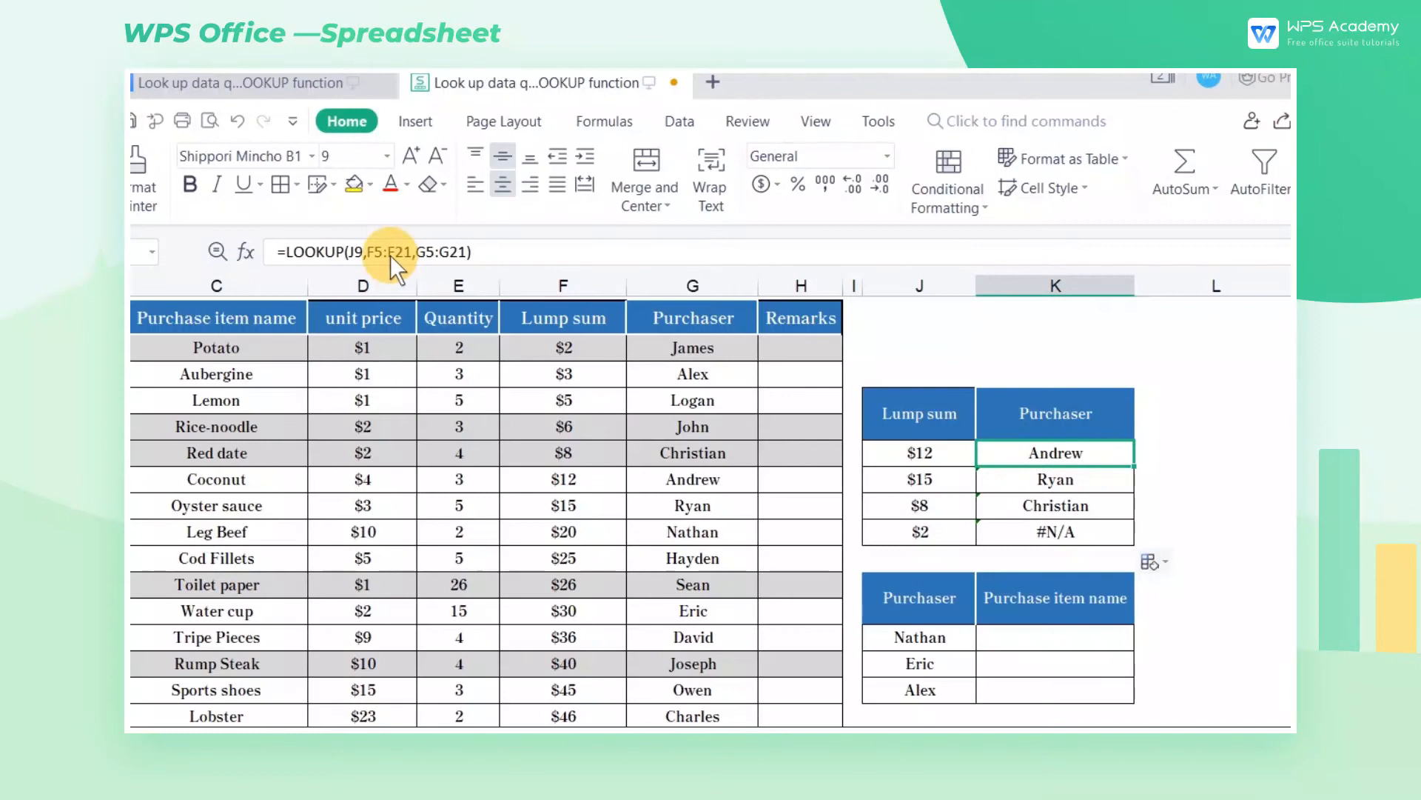
left_click(390, 255)
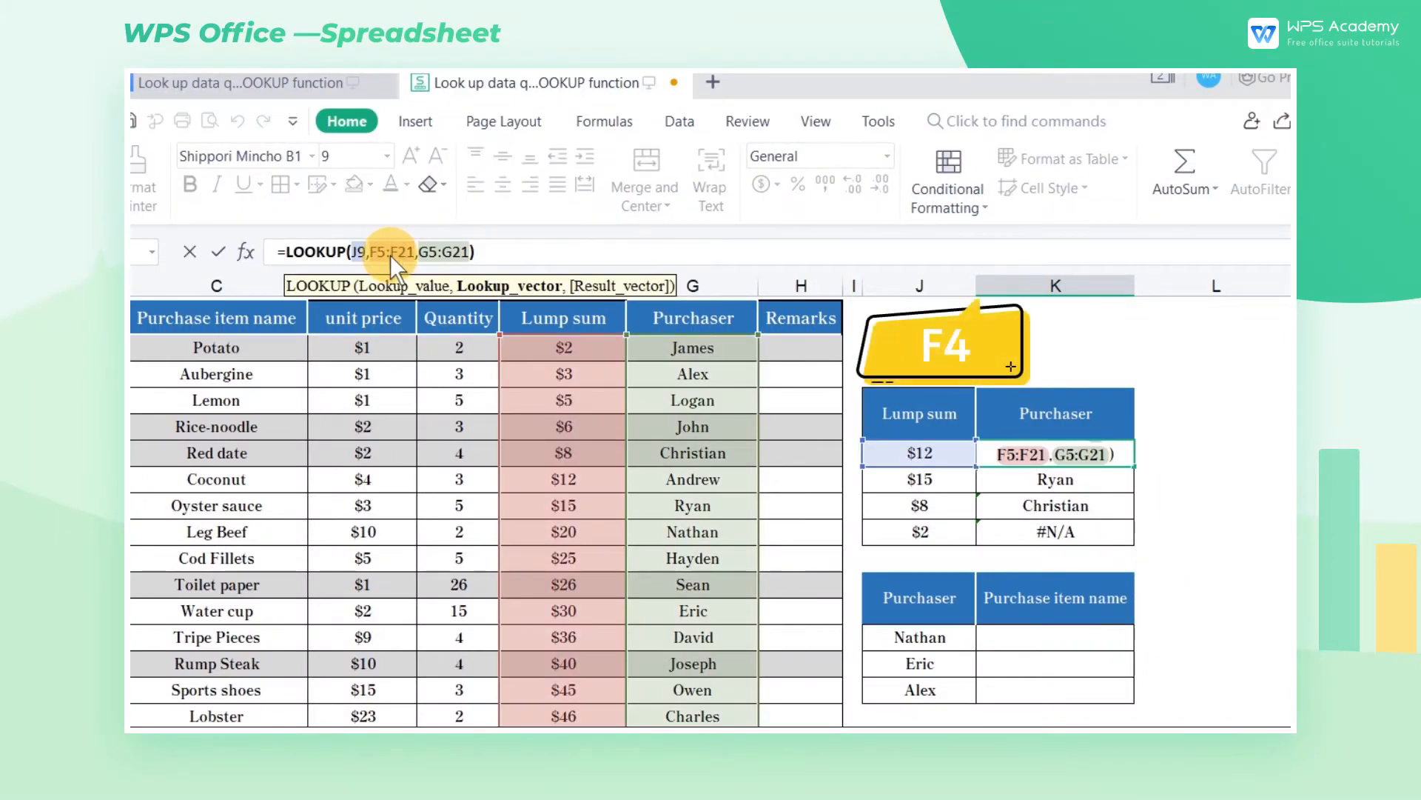
key("F4")
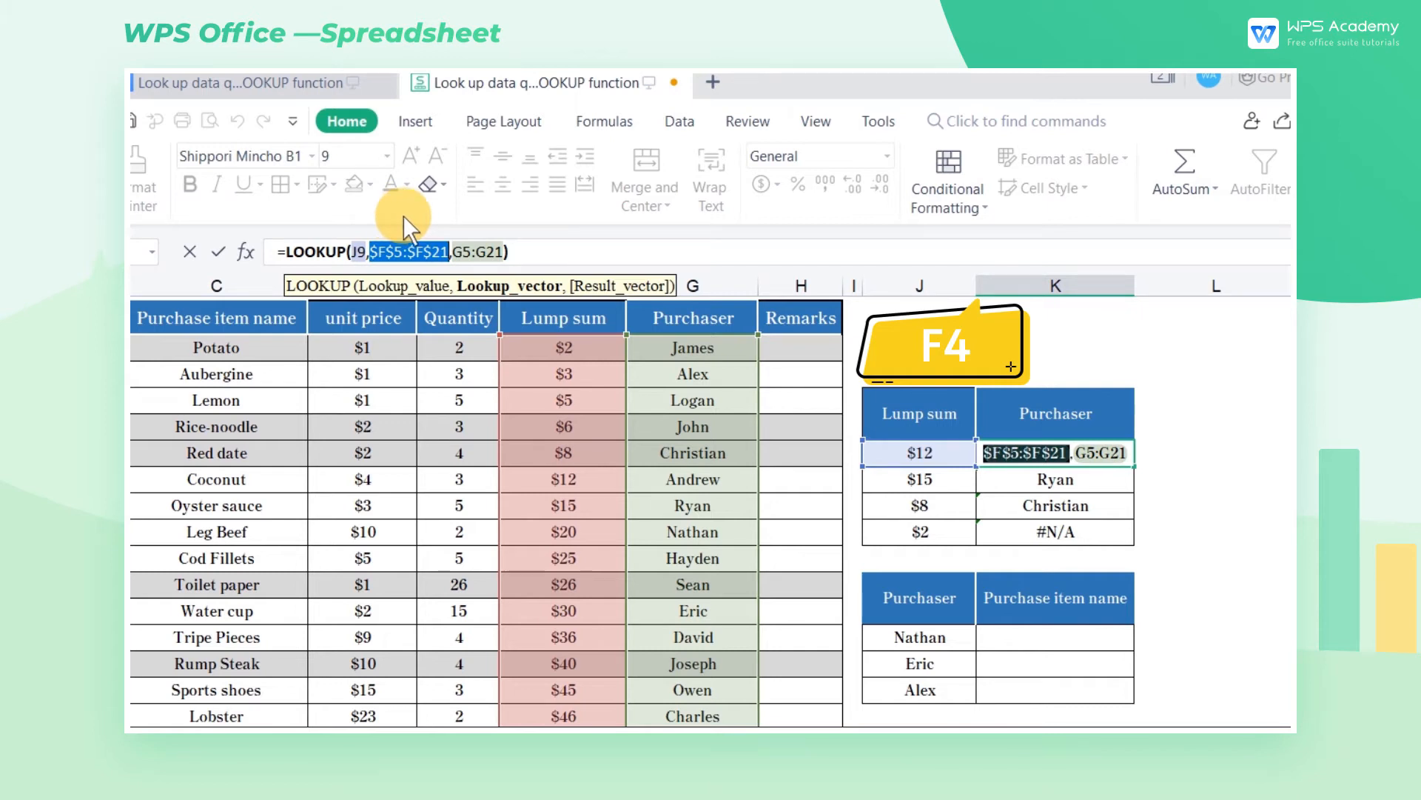
left_click(486, 252)
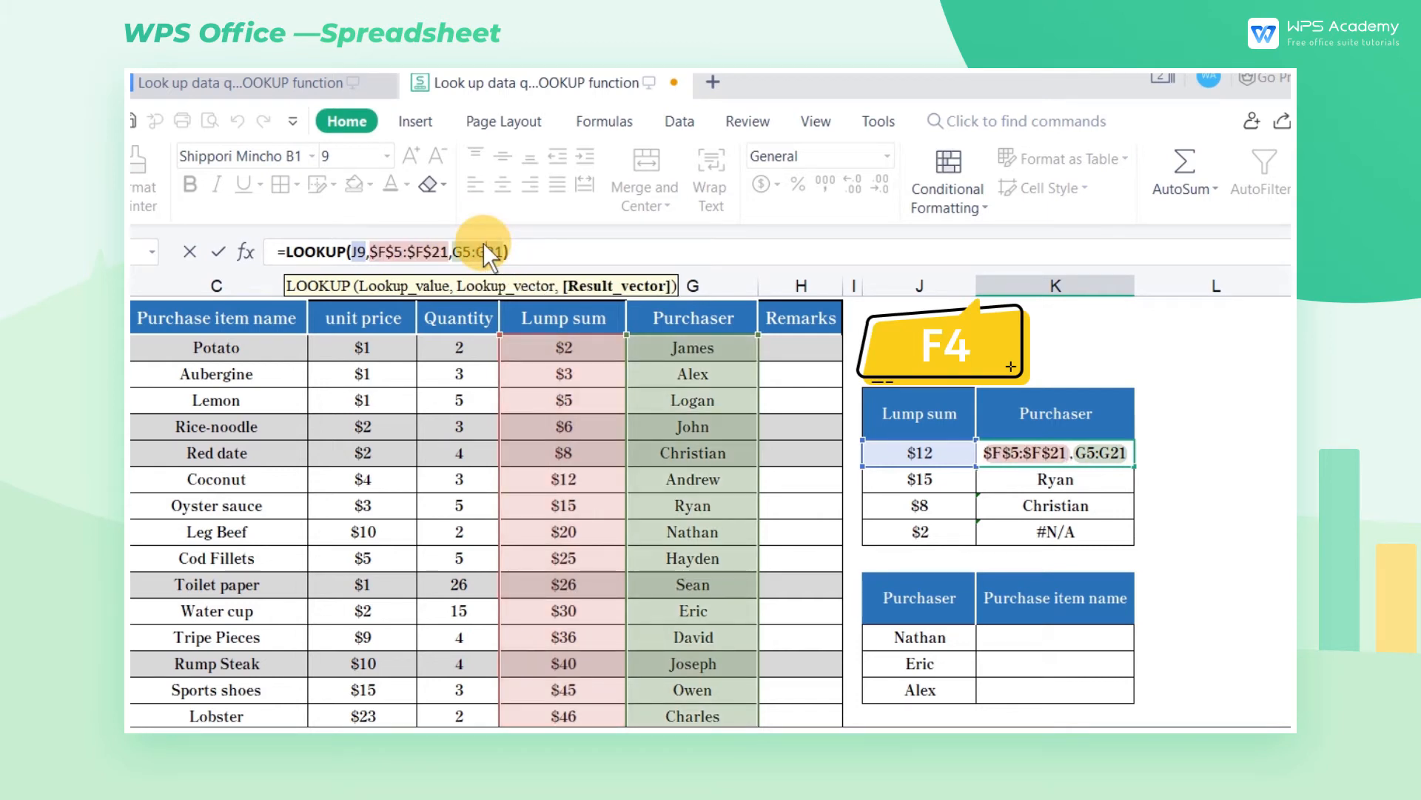
double_click(485, 253)
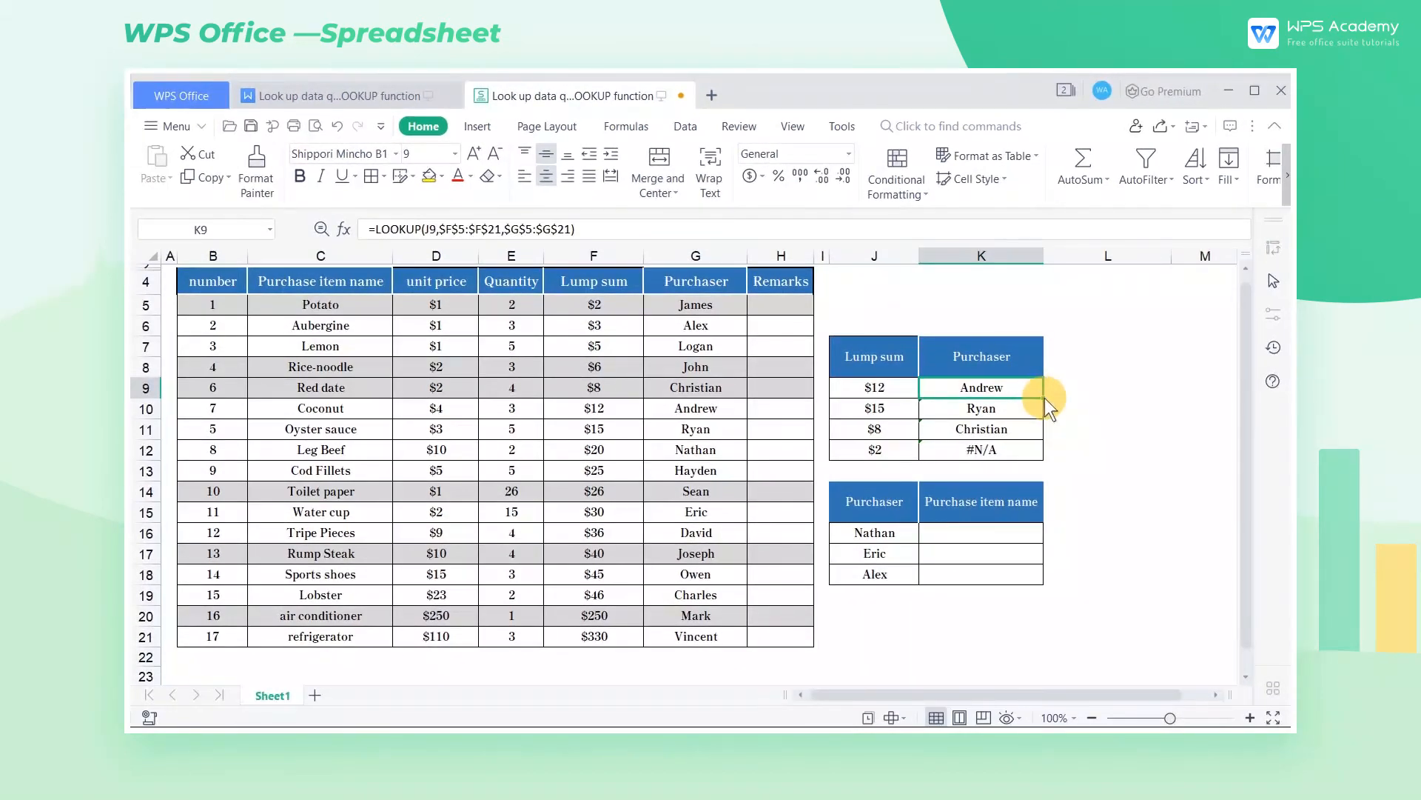
left_click_drag(1044, 398, 1026, 461)
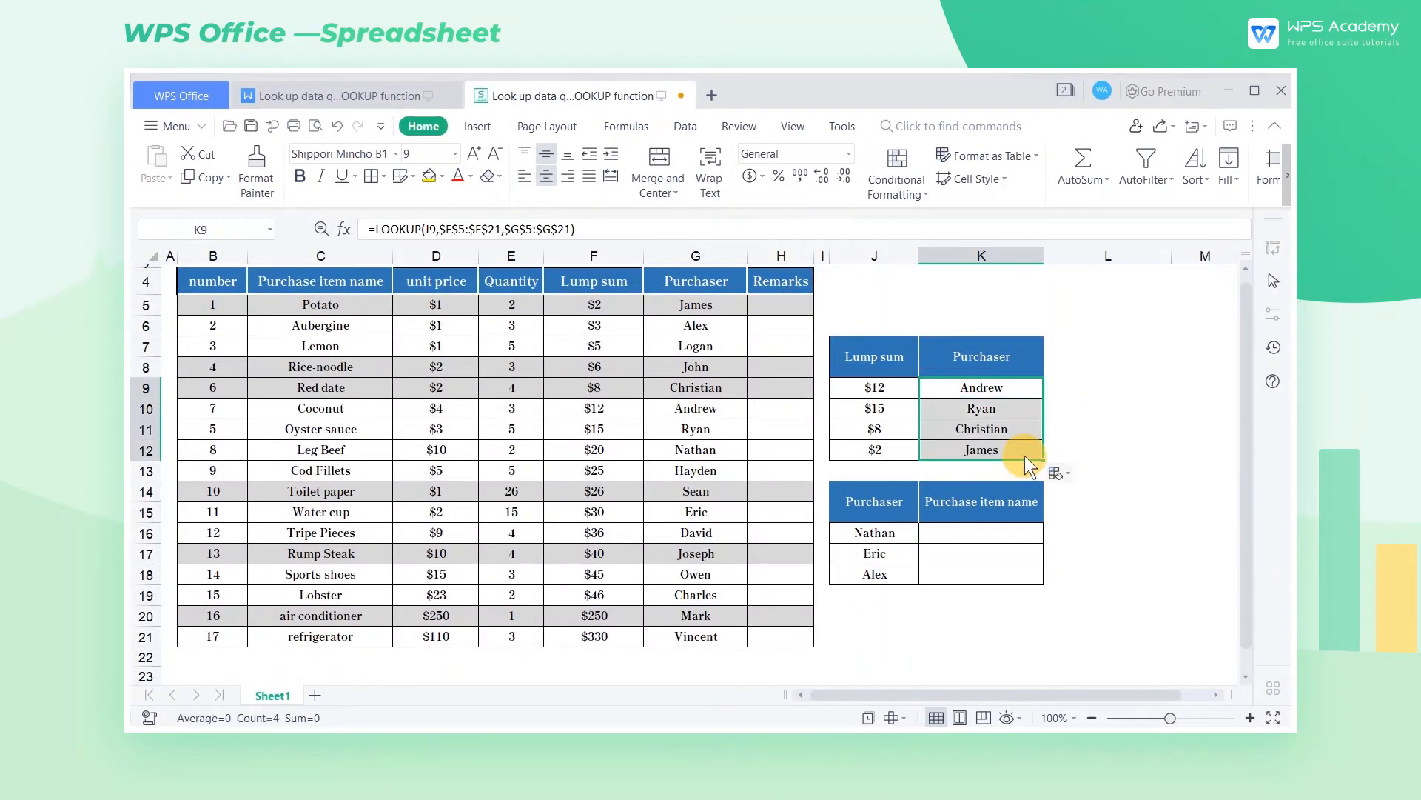
- Clear the lookup results from K9:K12 in the Purchaser column of the upper lookup table
left_click(1025, 456)
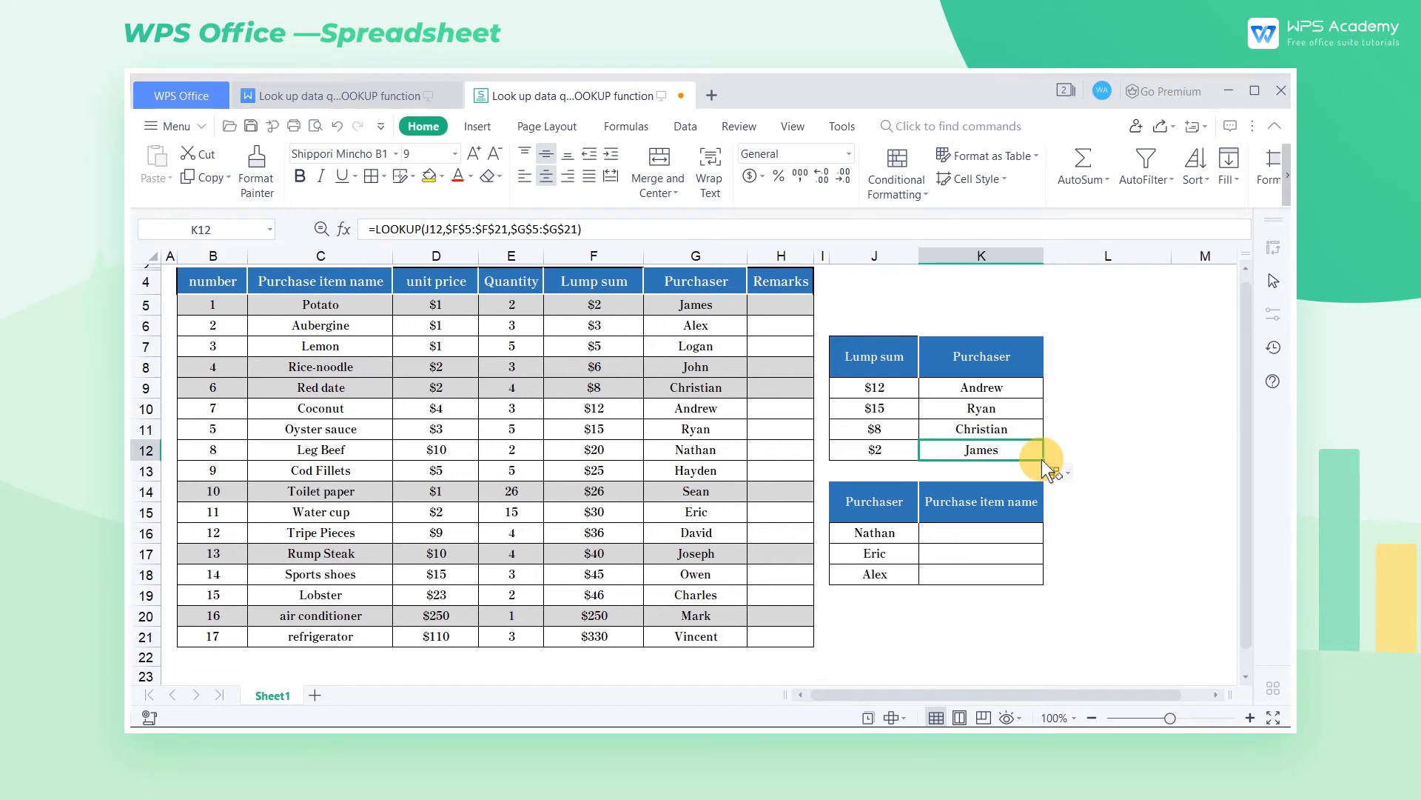
key("ctrl+c")
key("Delete")
left_click(1027, 473)
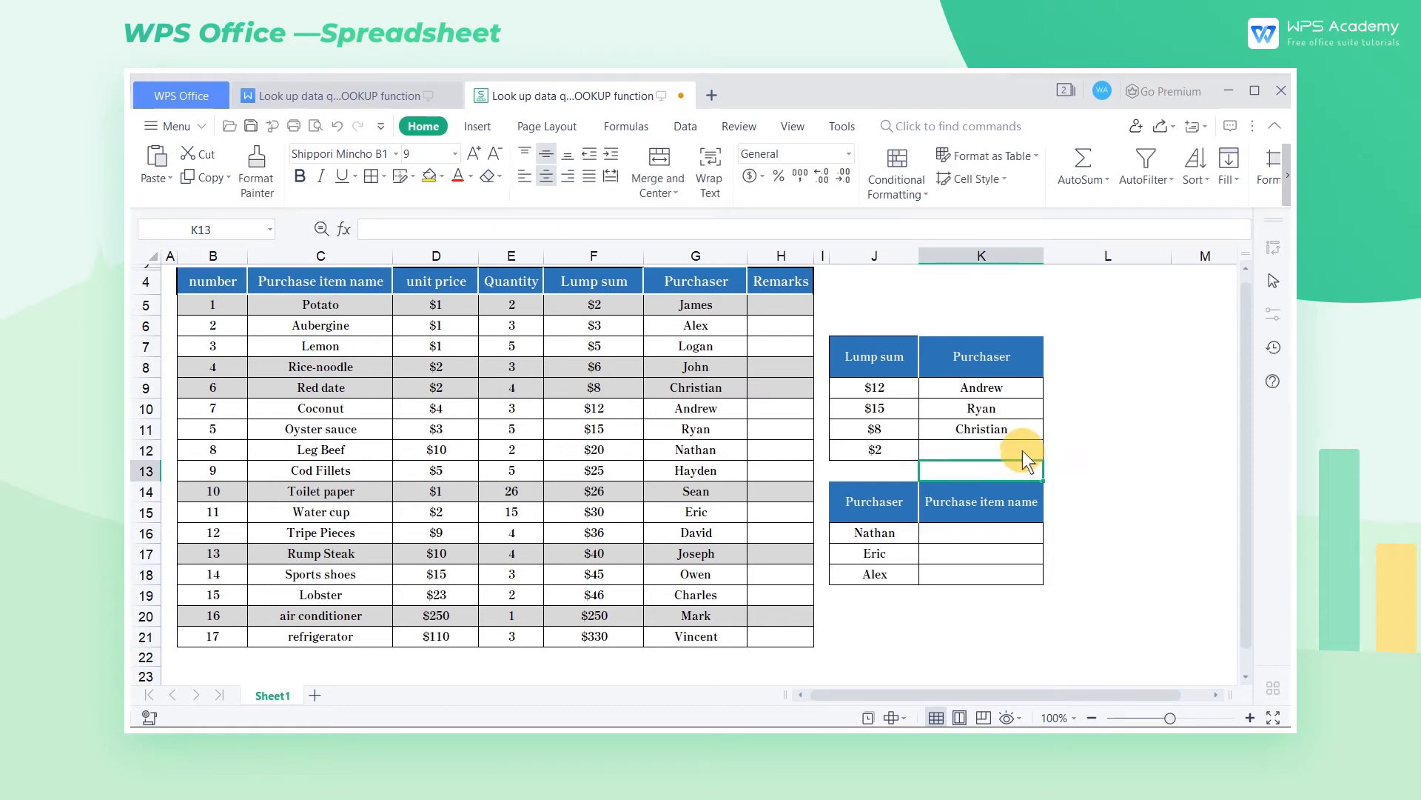
left_click(1024, 450)
left_click_drag(1043, 460, 1017, 382)
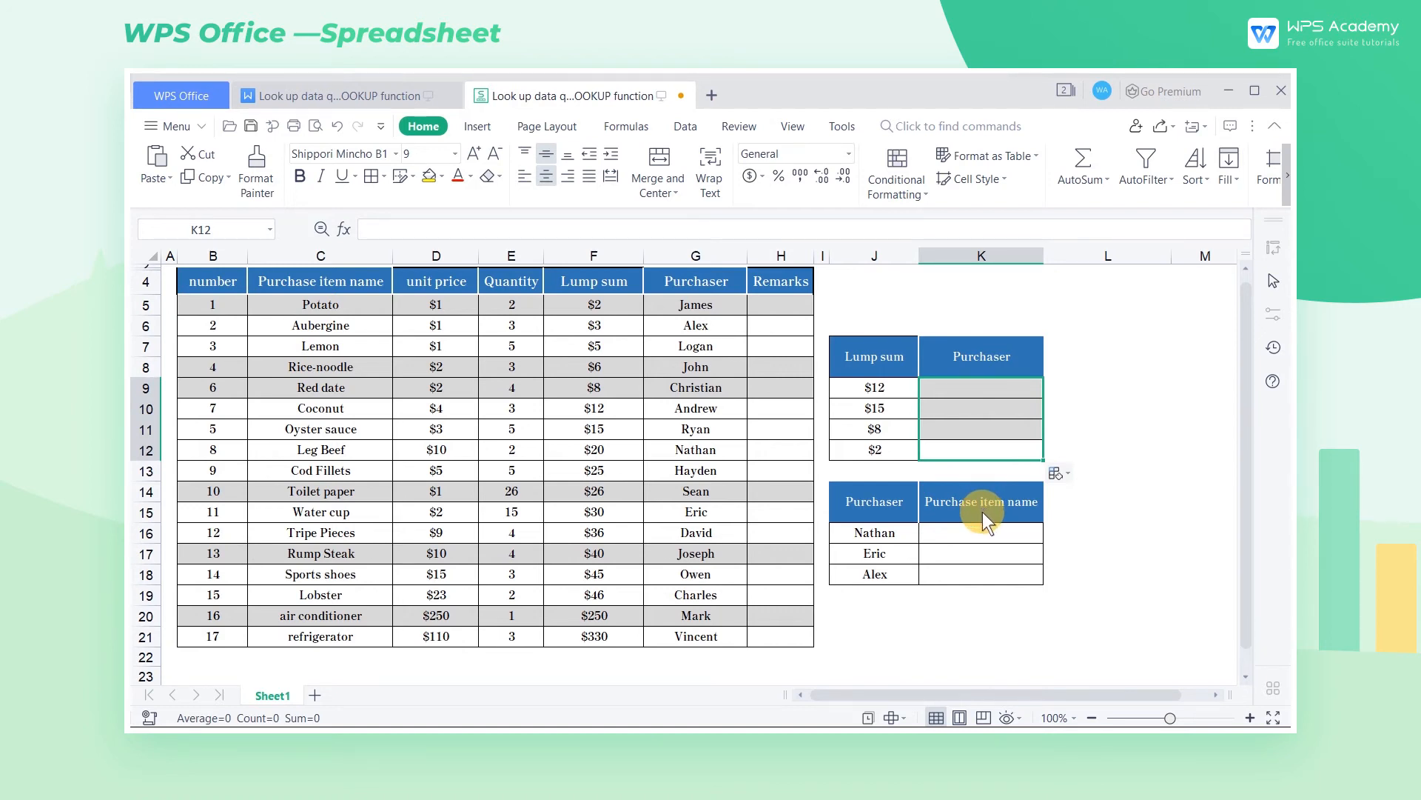
- Sort the Purchaser values G5:G21 in ascending order, expanding the selection to the adjacent data
left_click(983, 512)
left_click(864, 512)
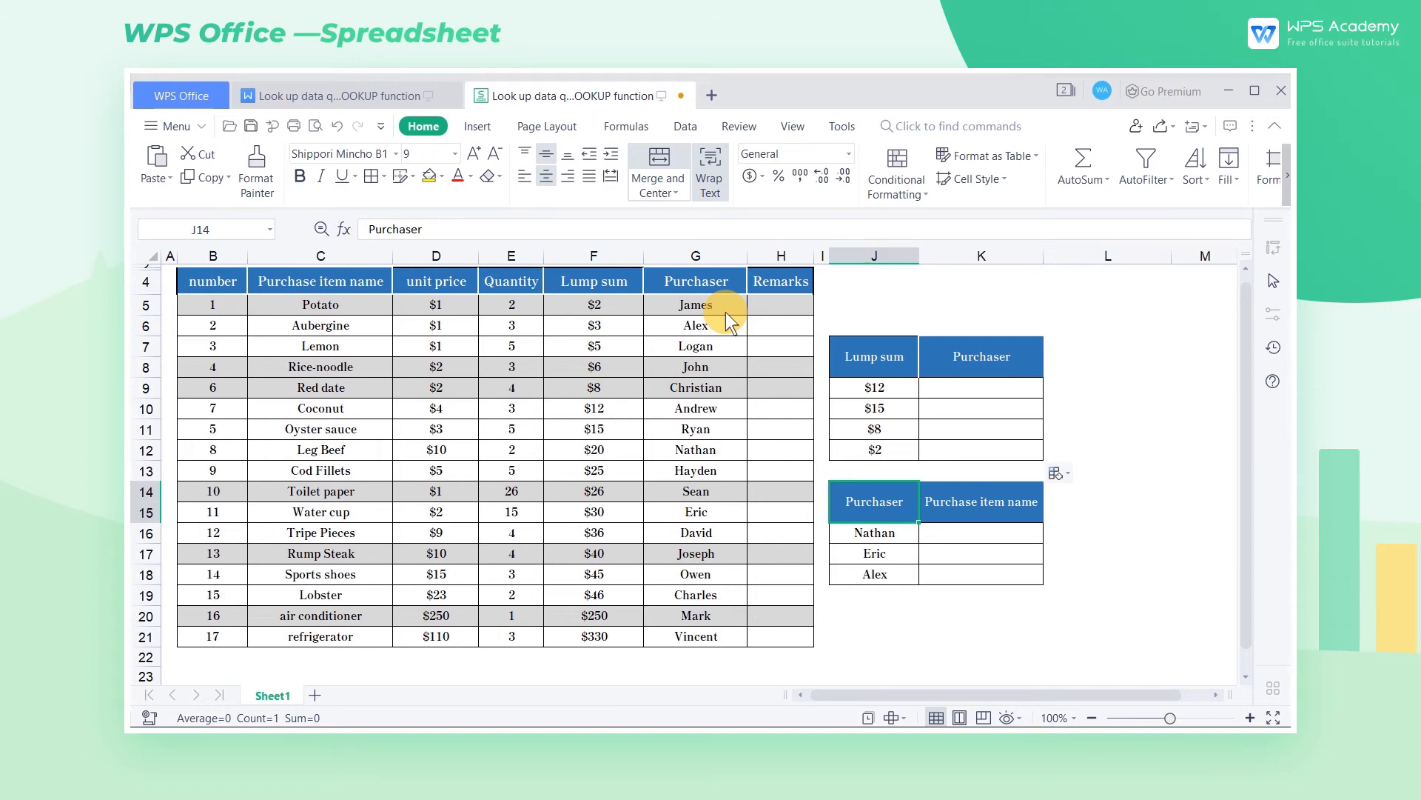
left_click_drag(725, 309, 694, 634)
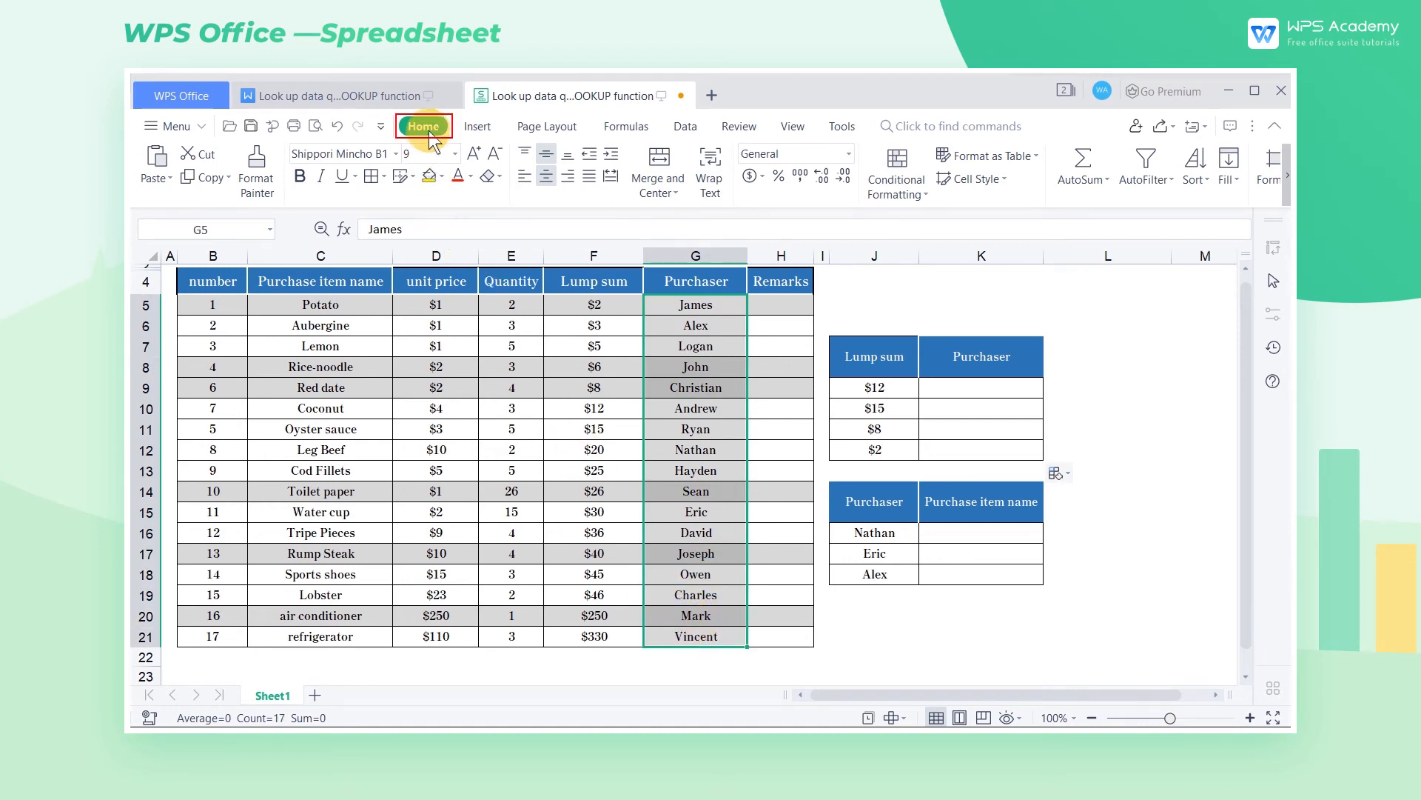
left_click(1205, 178)
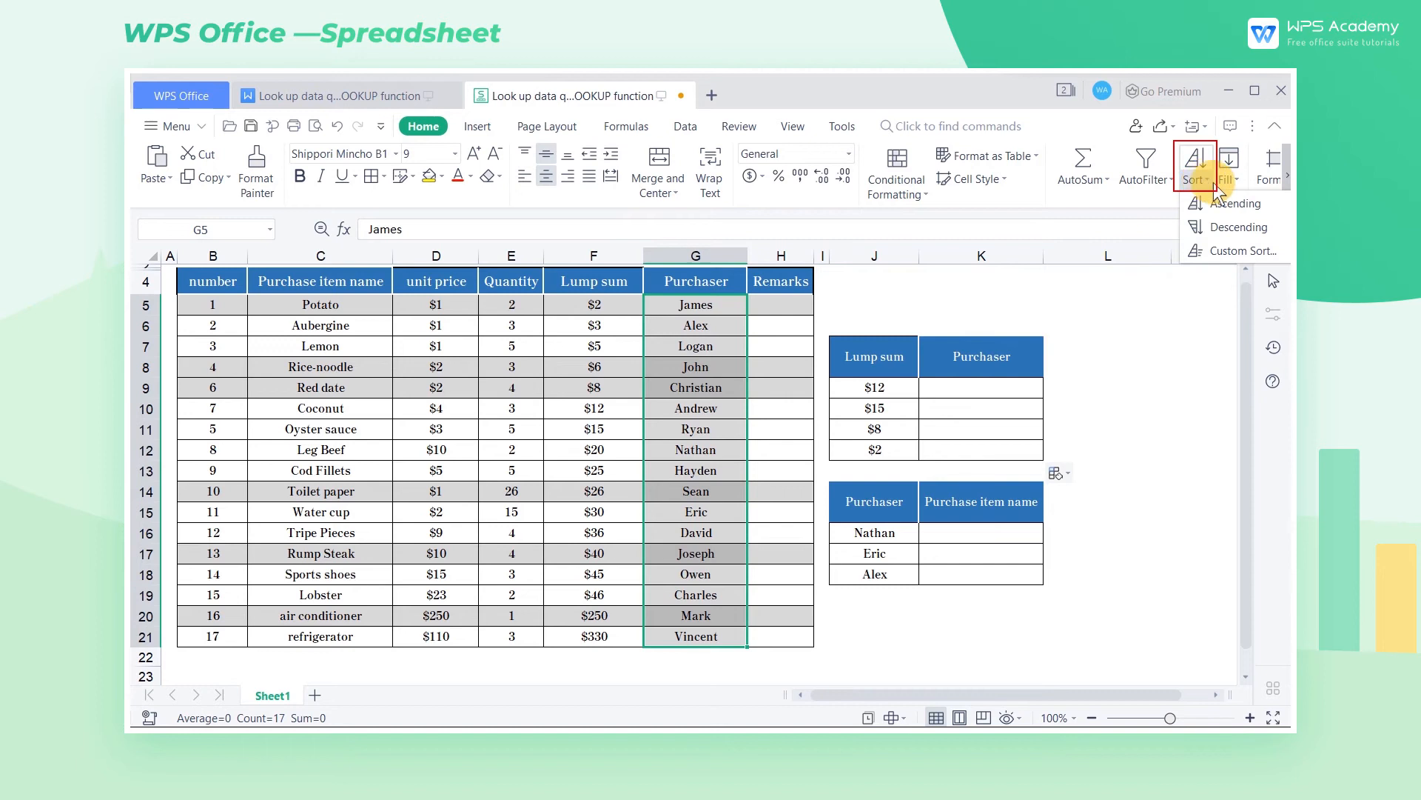
left_click(1274, 199)
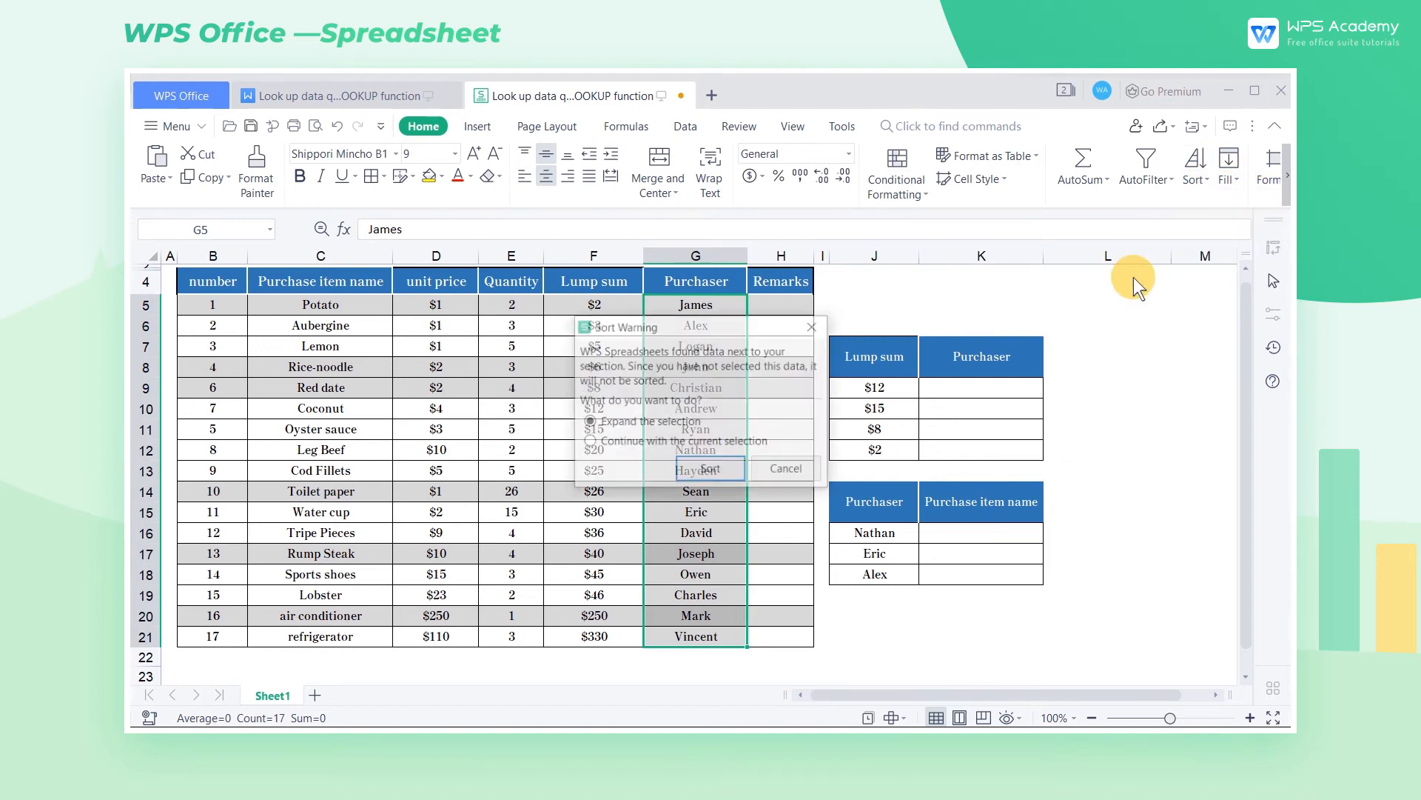
left_click(712, 465)
- Insert a LOOKUP function in K16 of the Purchase item name column, using J16 as the lookup value
left_click(625, 126)
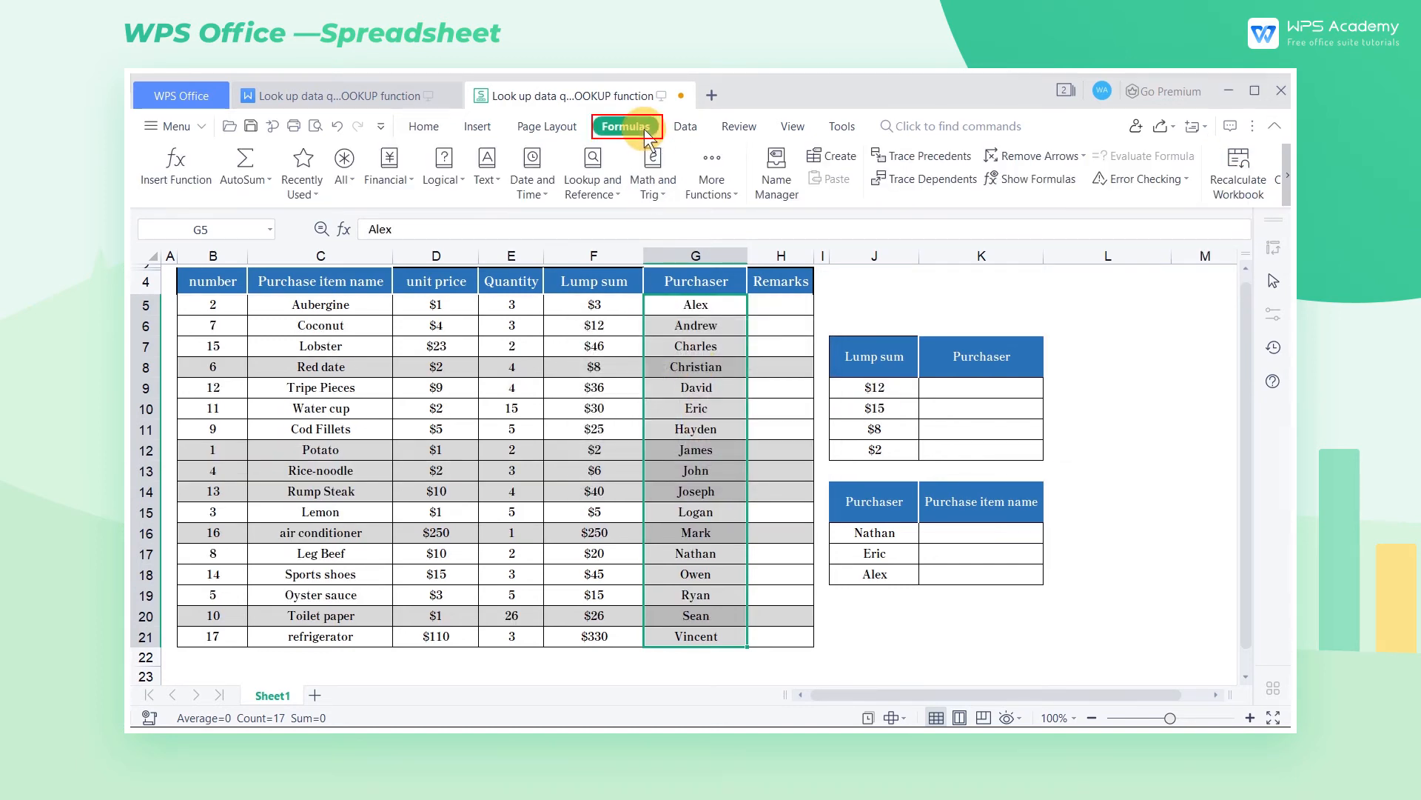
left_click(962, 539)
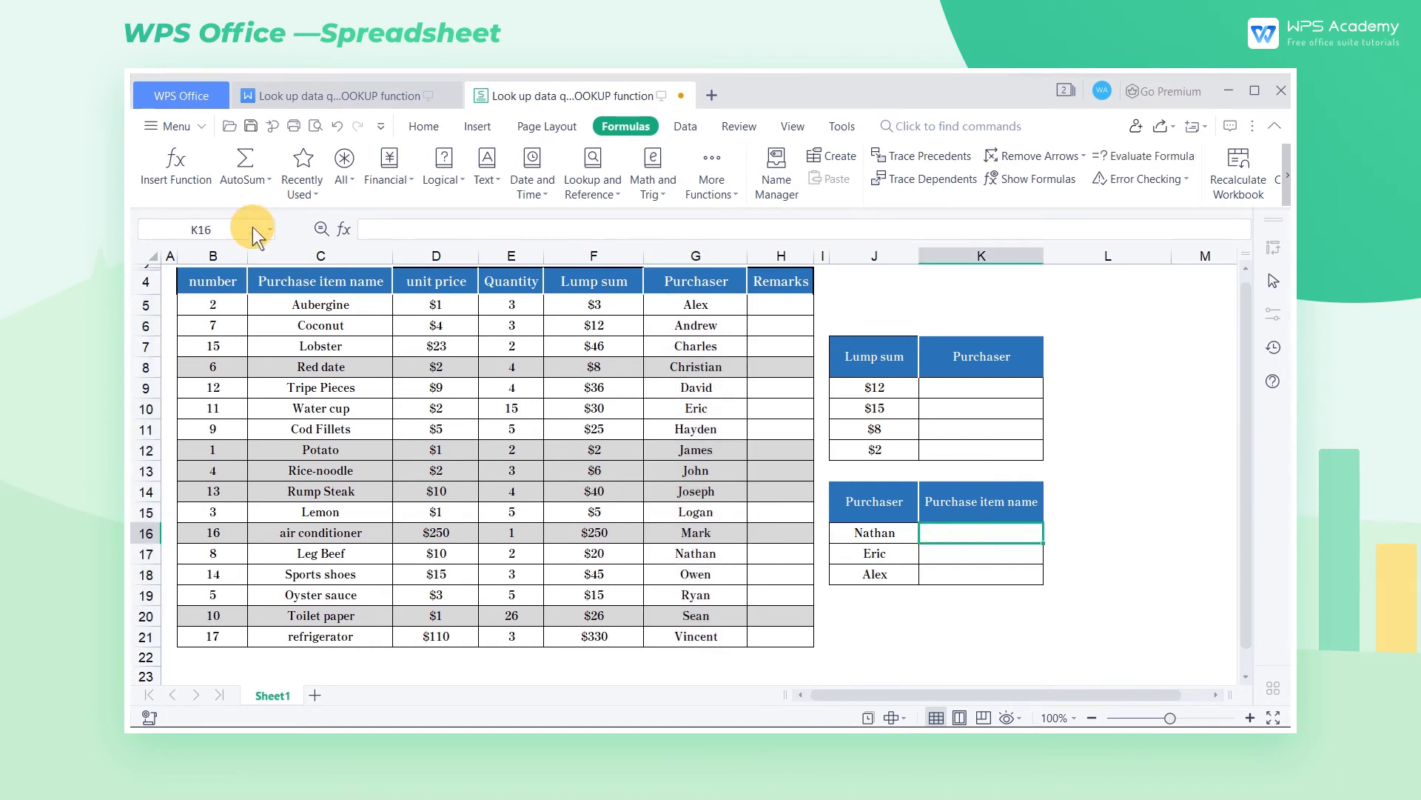
left_click(176, 165)
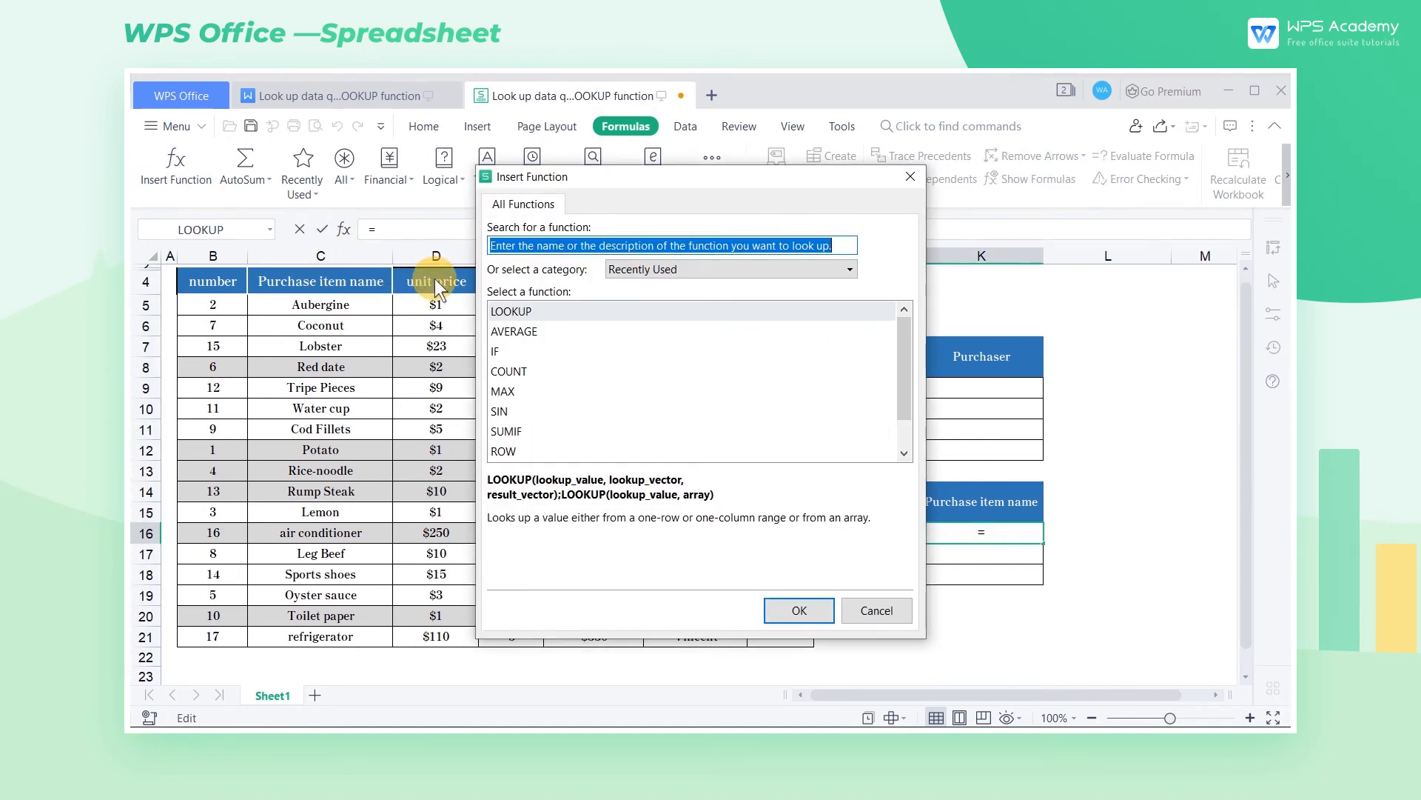
left_click(510, 311)
left_click(799, 610)
left_click_drag(850, 321, 911, 201)
left_click(898, 535)
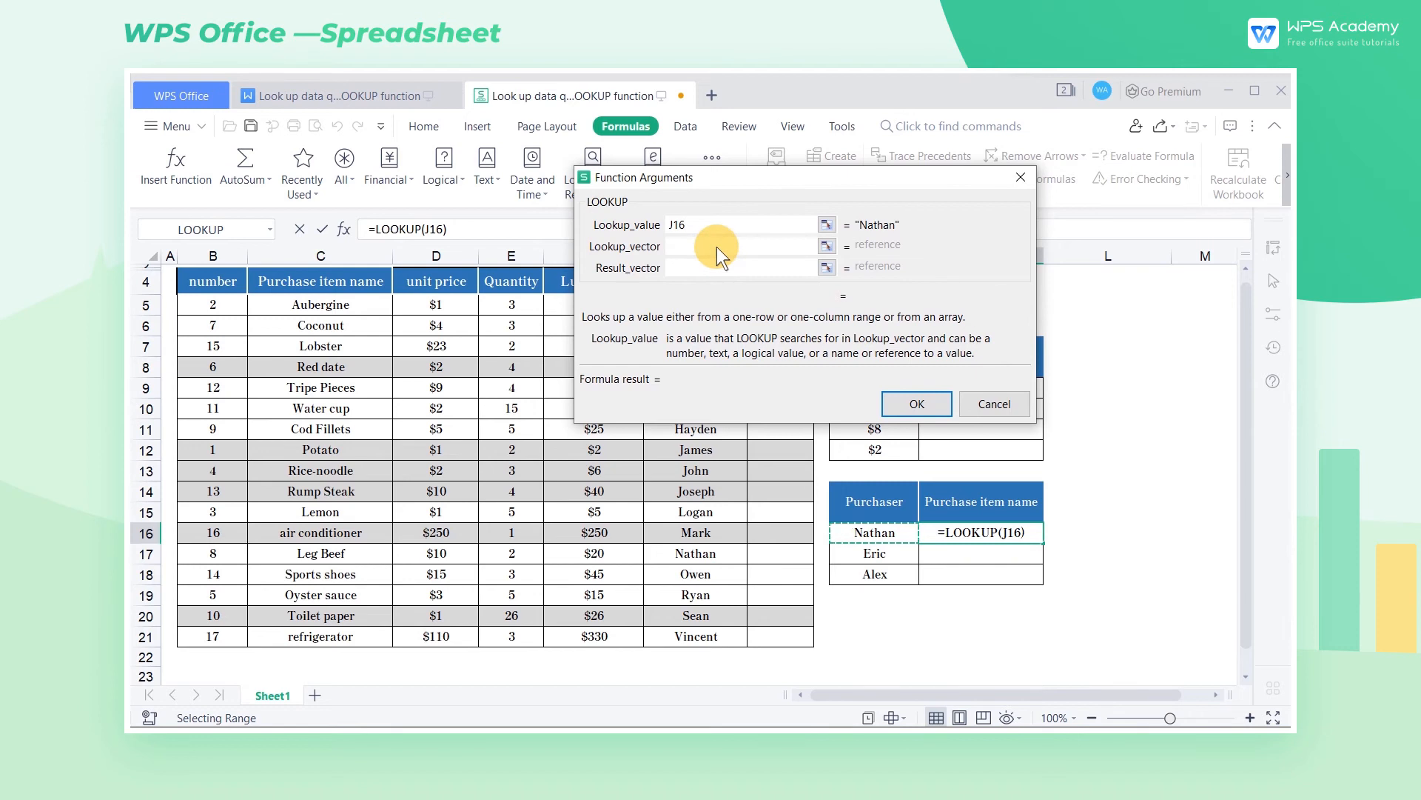
- Set the lookup vector to the sorted Purchaser range as the absolute reference $G$5:$G$21
left_click(716, 246)
left_click(823, 248)
left_click_drag(696, 305, 685, 643)
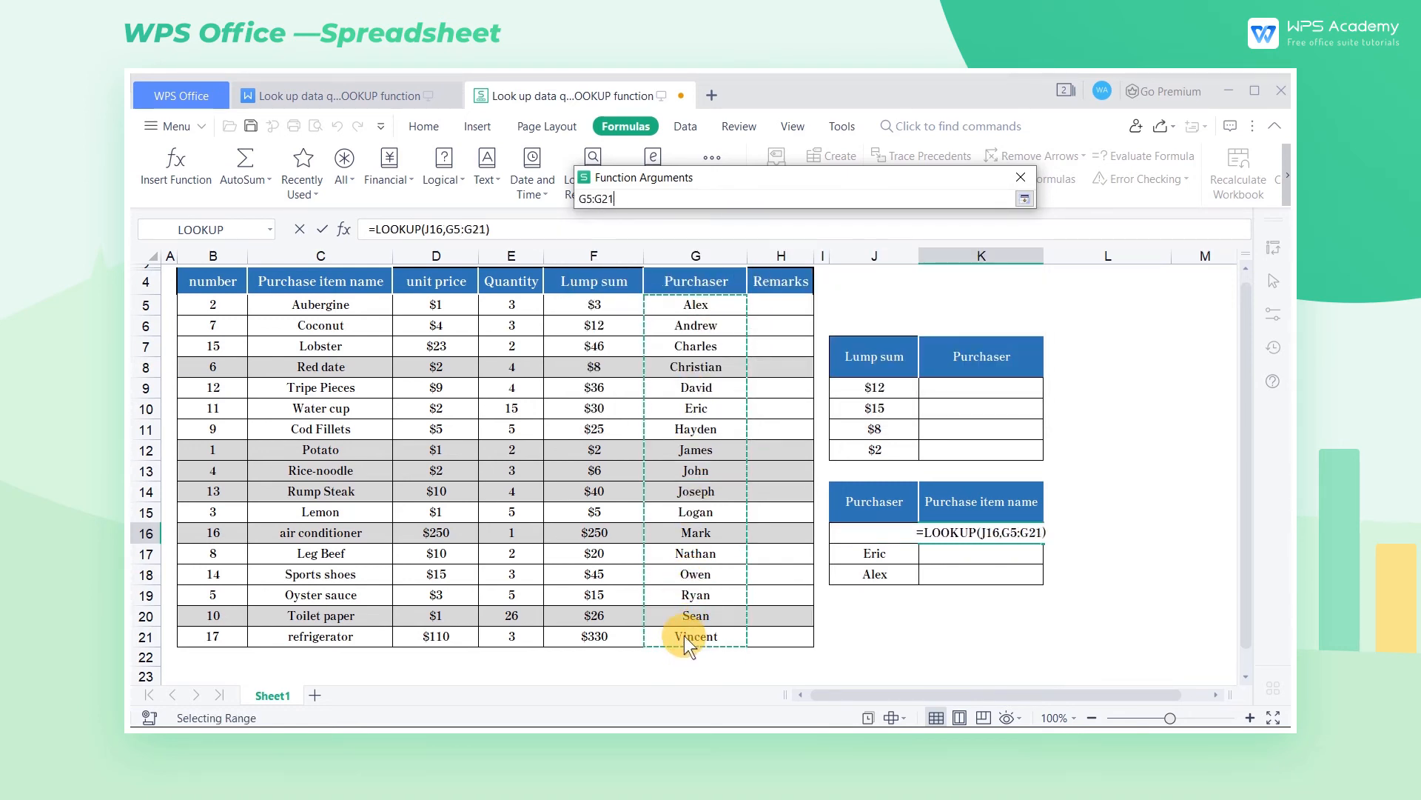
key("F4")
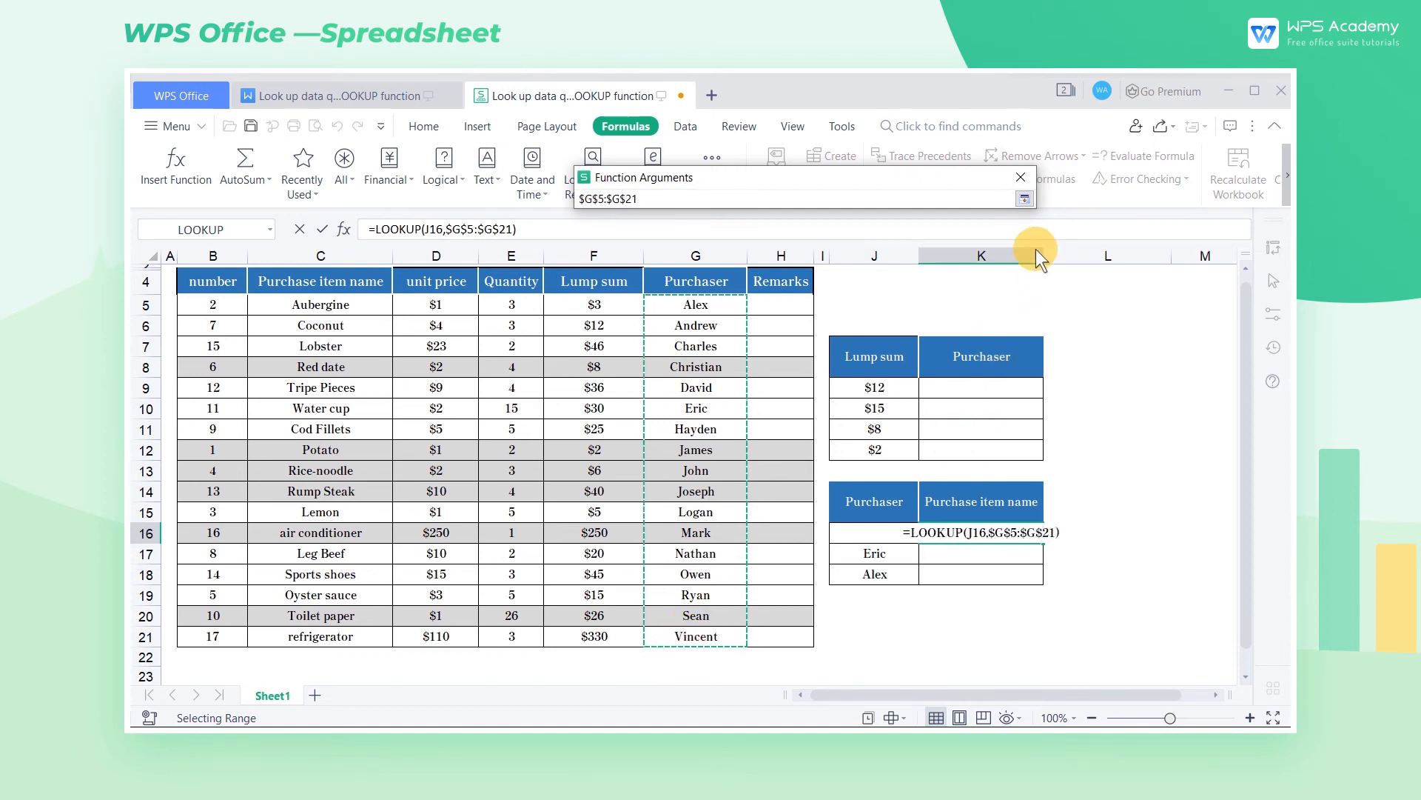
left_click(1025, 199)
- Set the result vector to the absolute Purchase item name range $C$5:$C$21 and fill the completed K16 formula down to K18
left_click(761, 271)
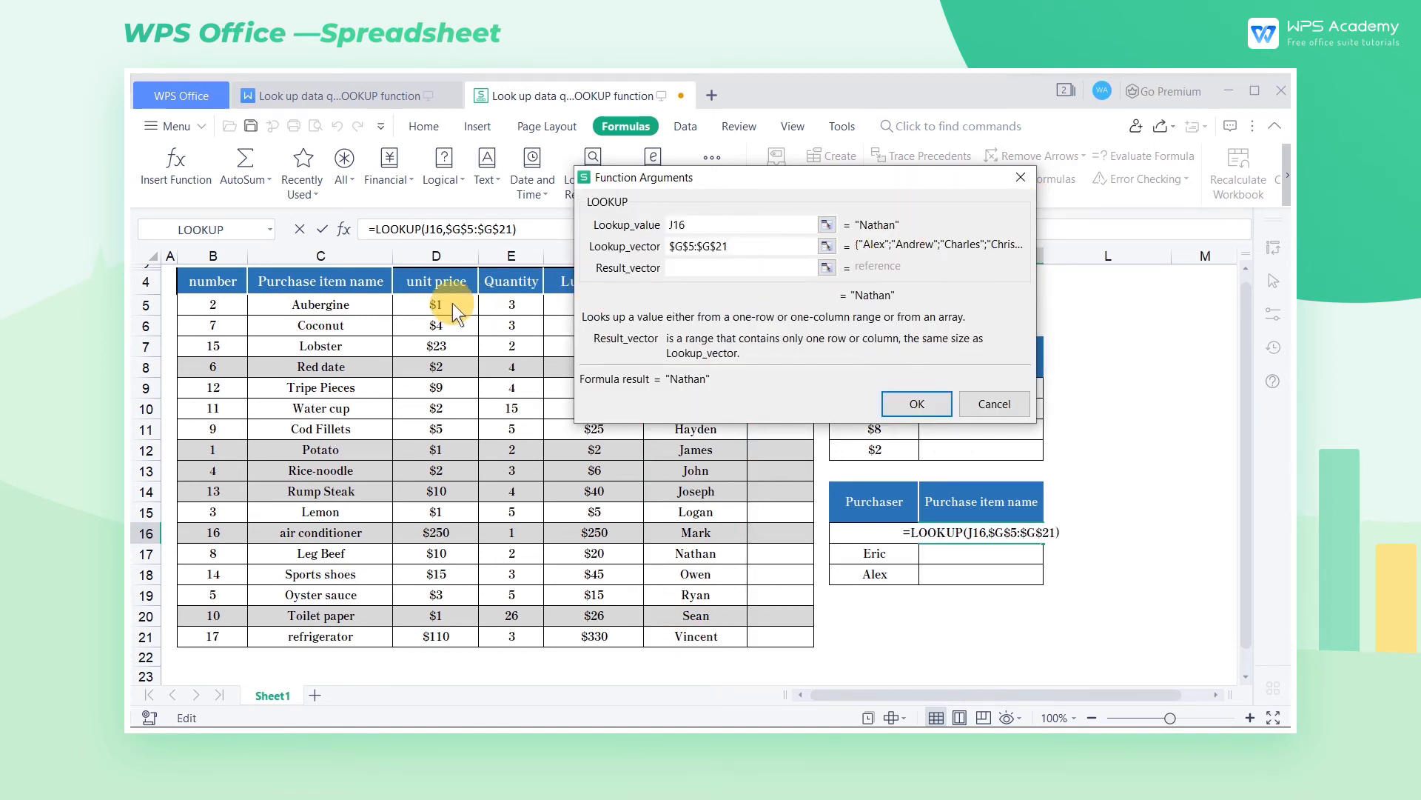
left_click_drag(366, 304, 350, 634)
key("F4")
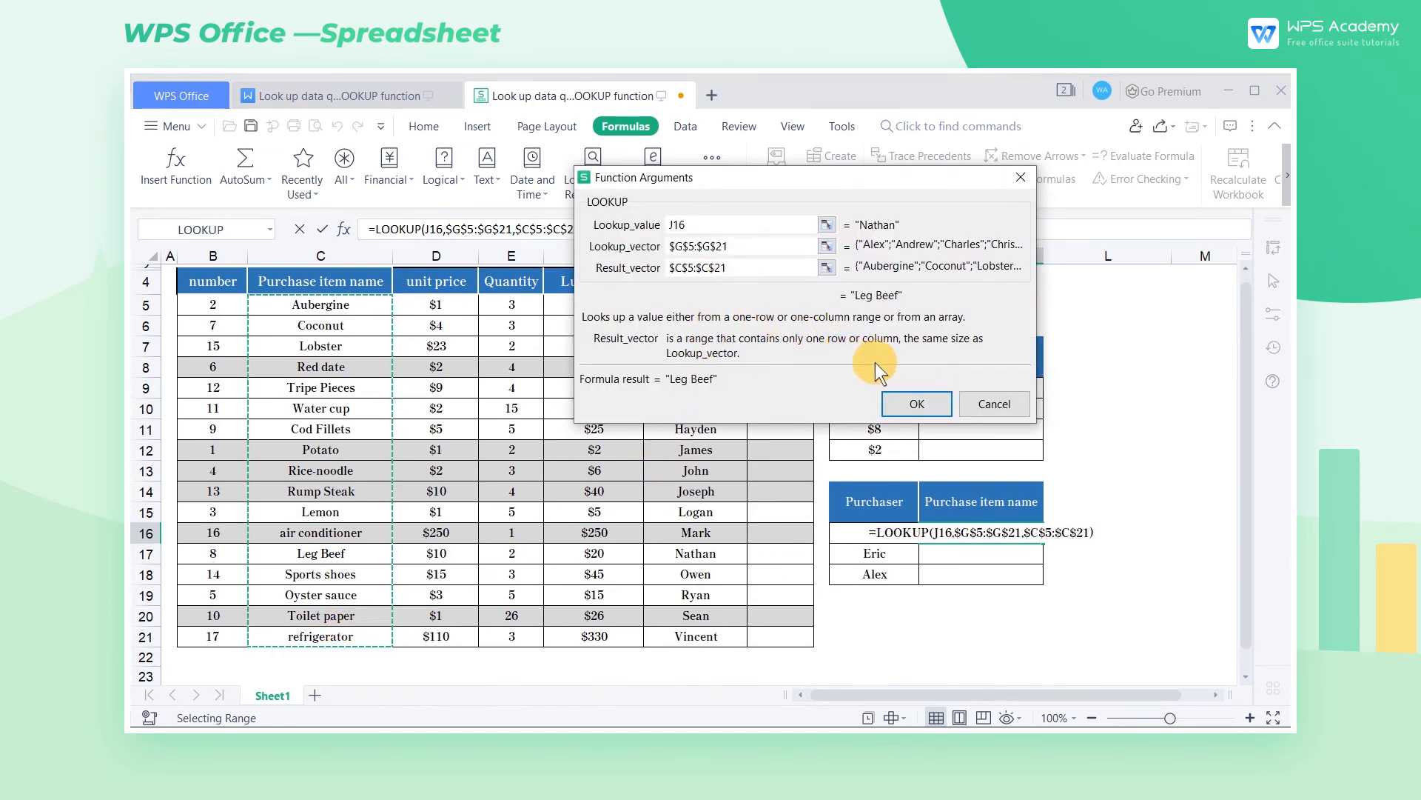
left_click(924, 400)
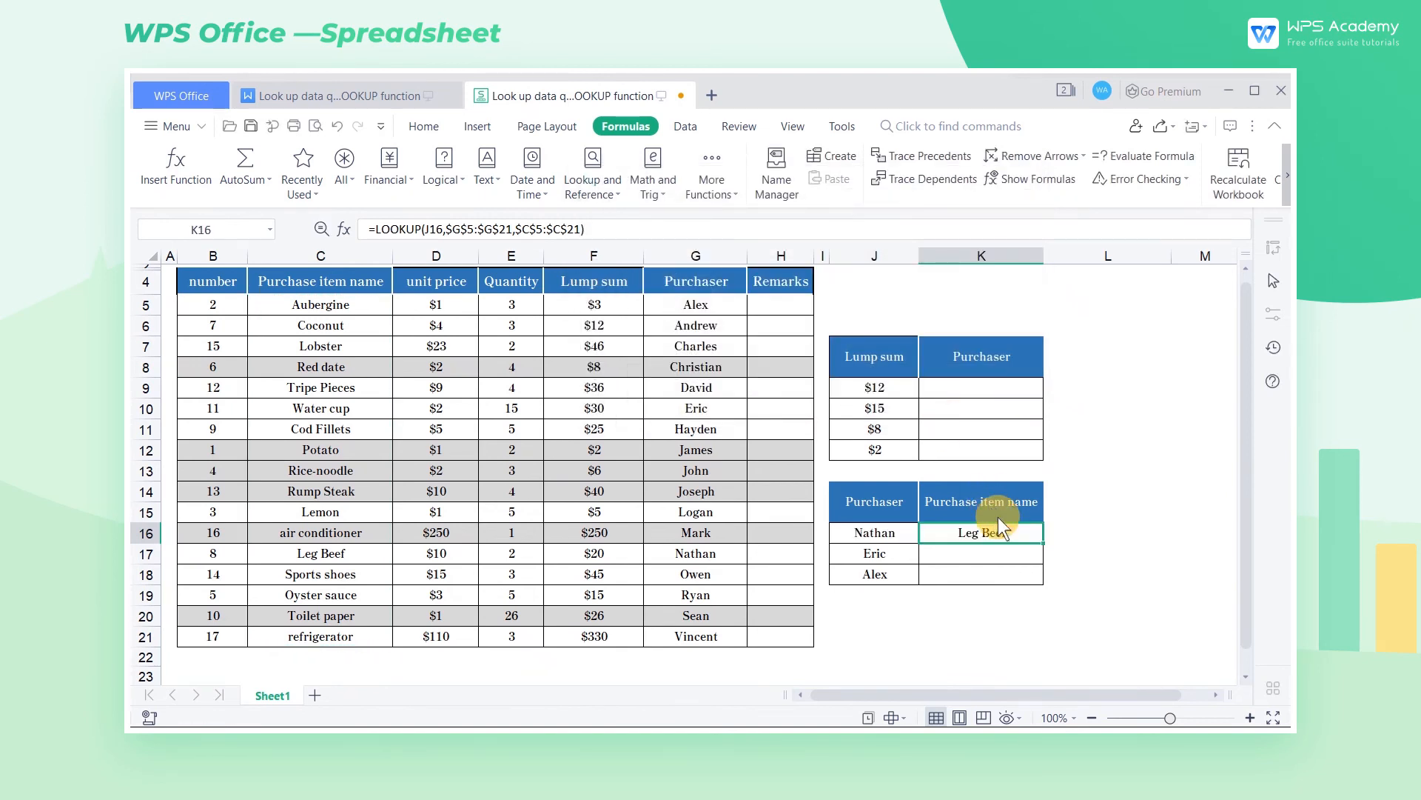
double_click(1043, 542)
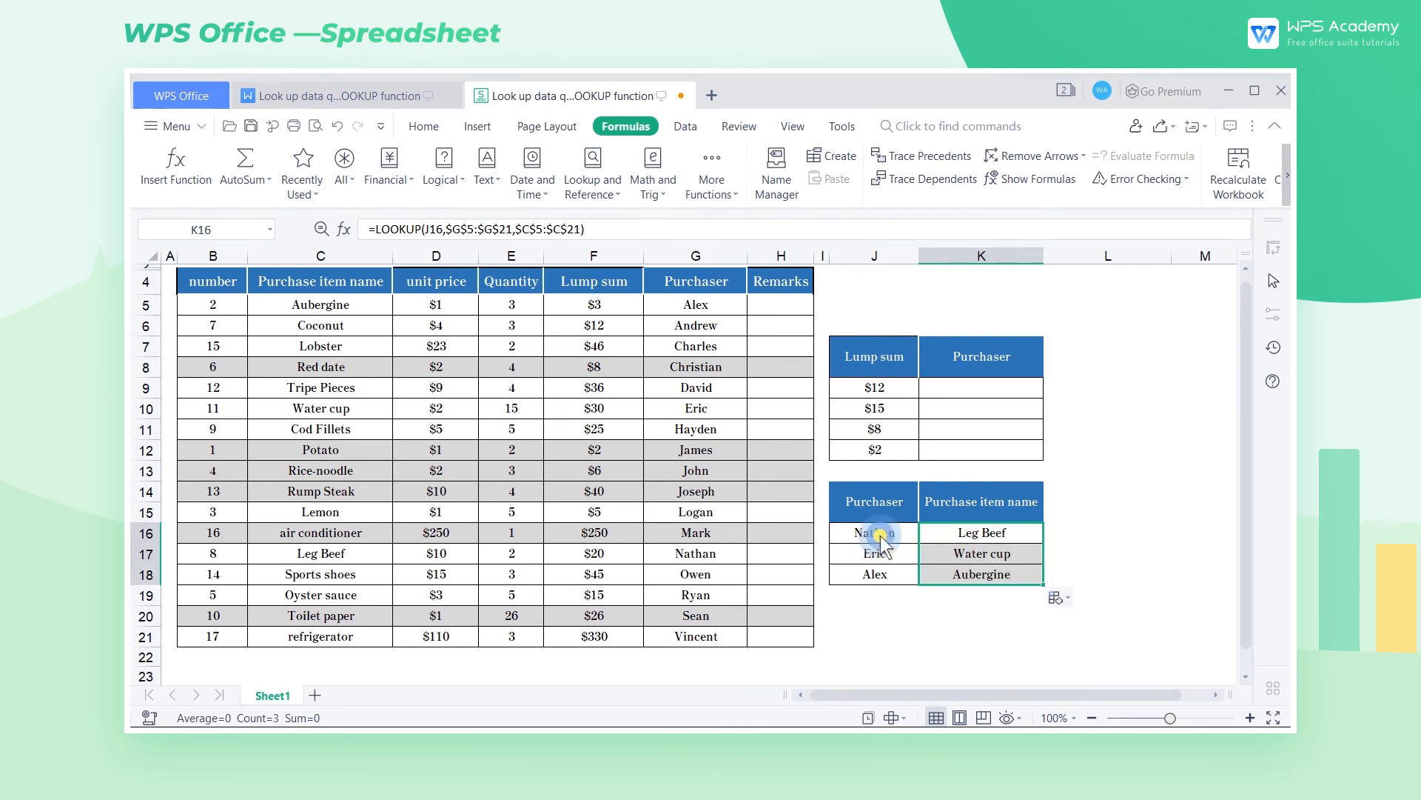
left_click_drag(881, 536, 969, 581)
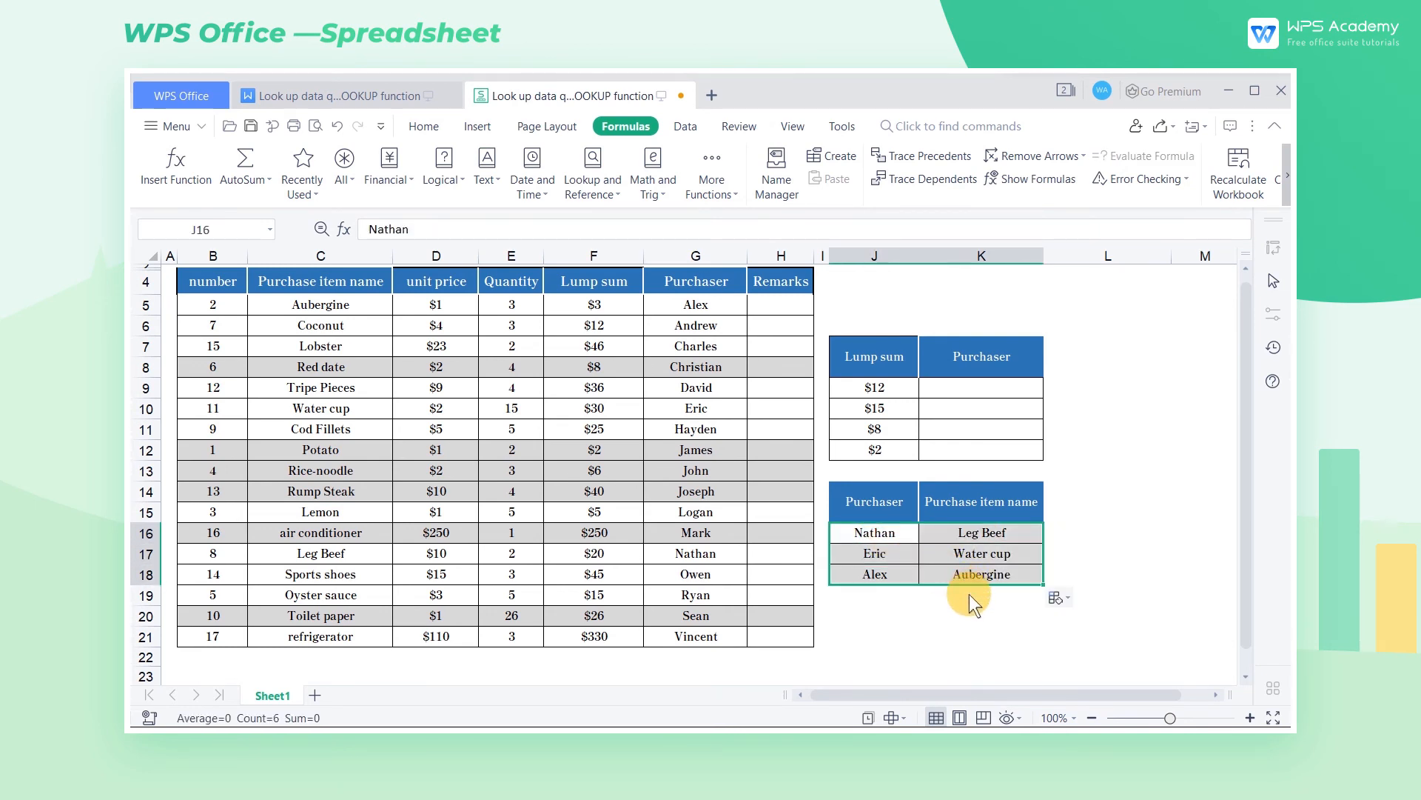